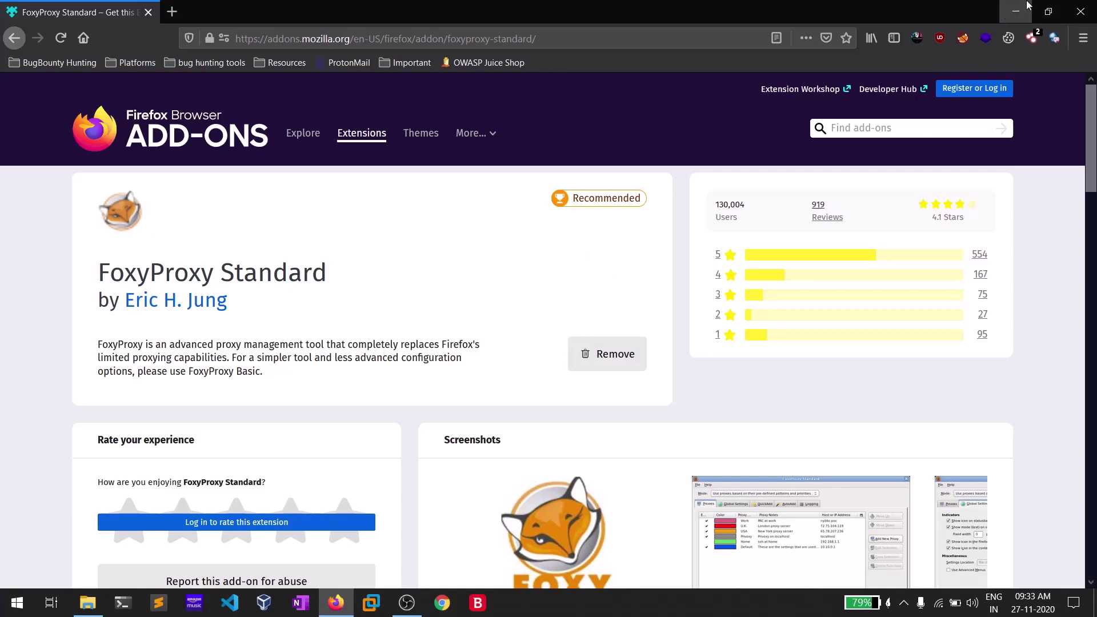
Add an HTTP proxy to FoxyProxy titled burp with IP address 127.0.0.1 and port 8080, and save it.
click(962, 38)
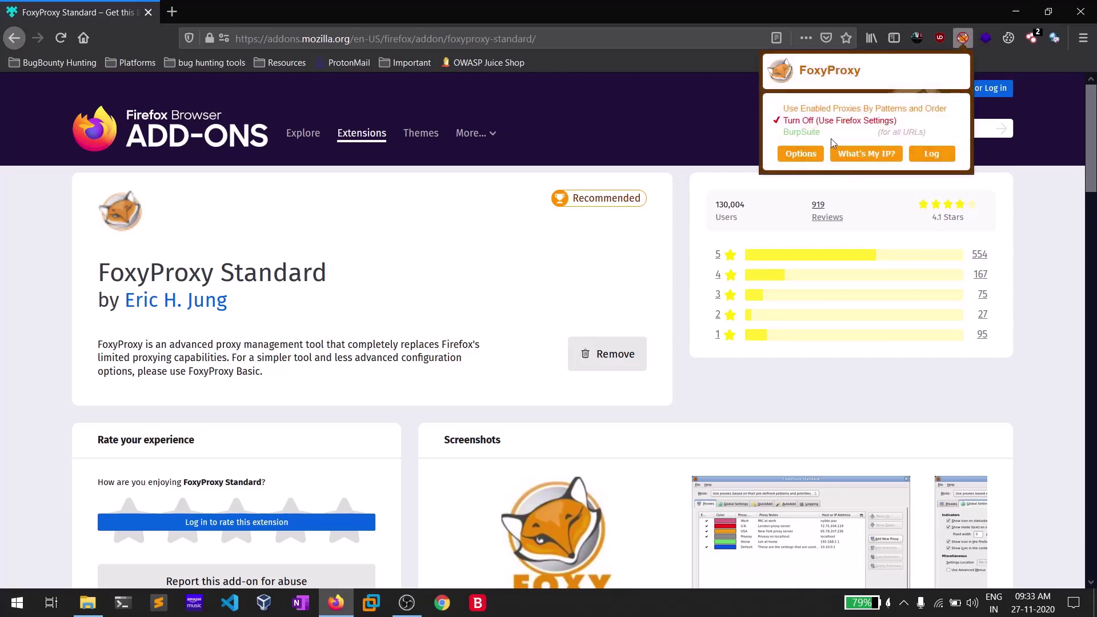
click(799, 153)
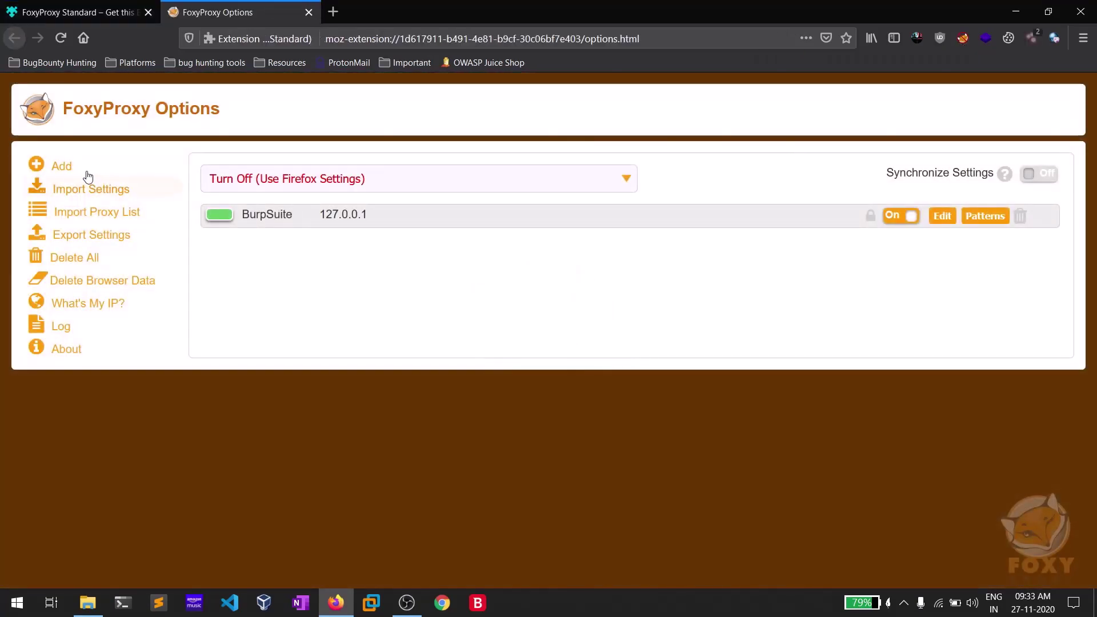
click(88, 165)
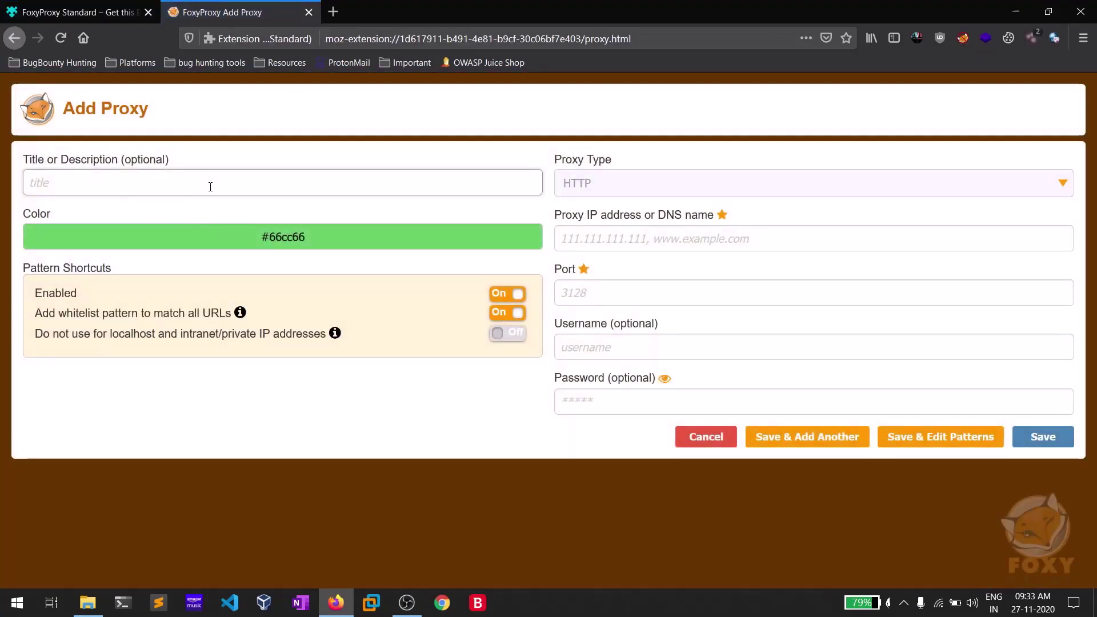
text(burp)
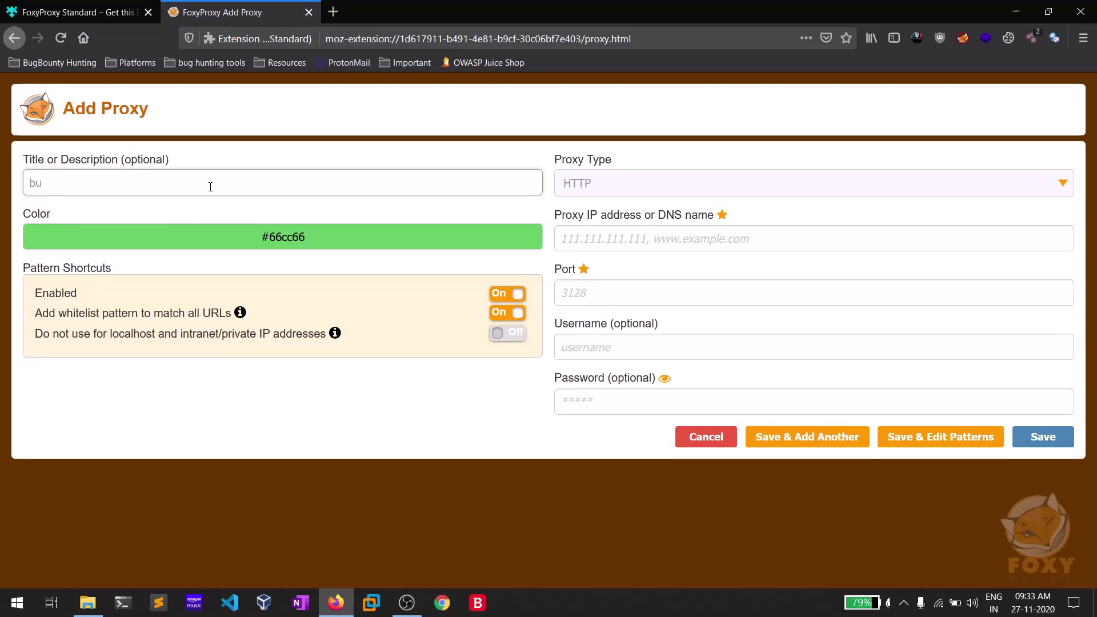
click(605, 240)
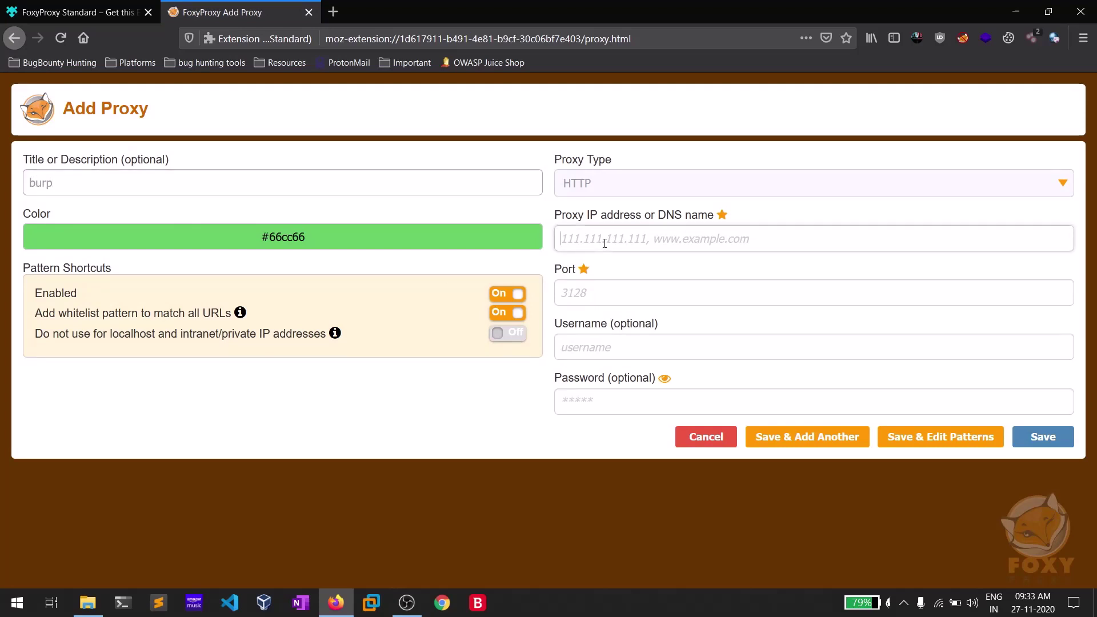
text(127.0.0.1)
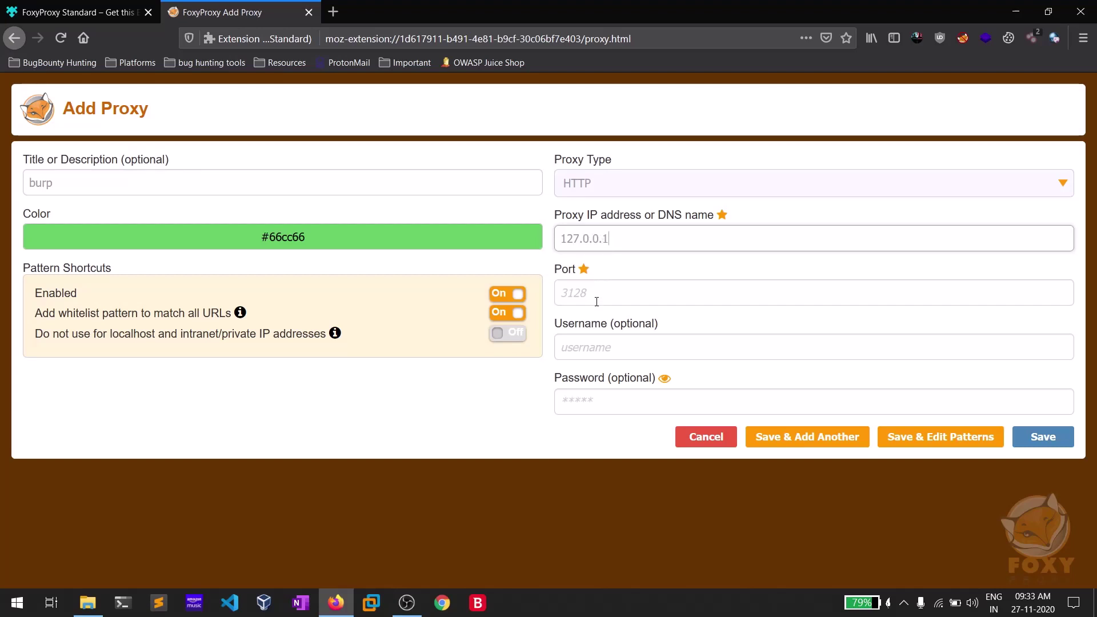
click(597, 301)
text(8080)
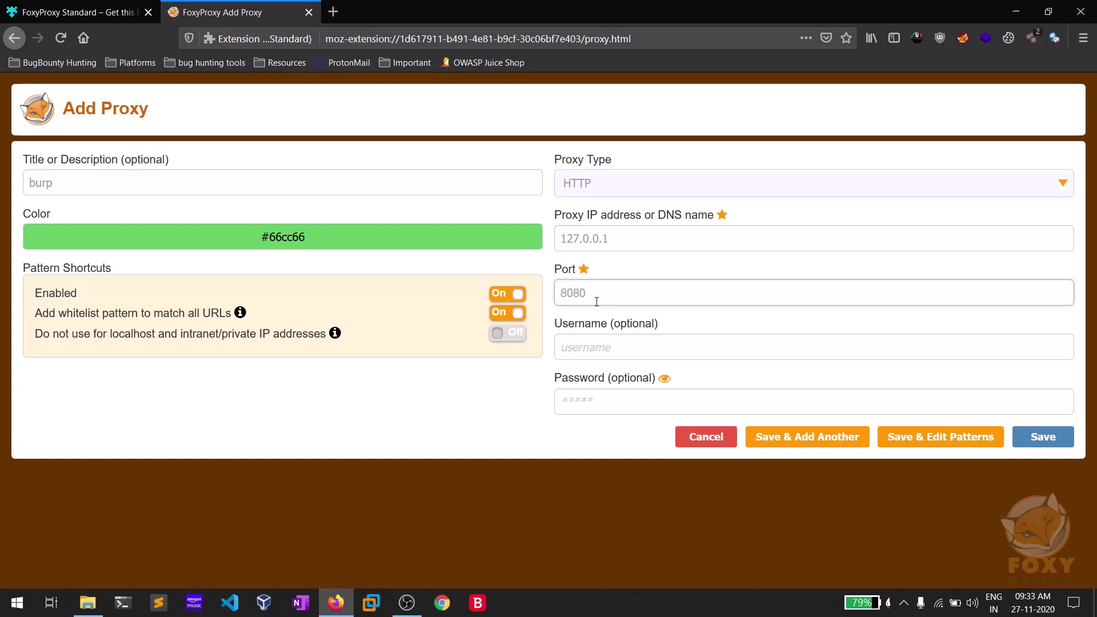
click(1046, 435)
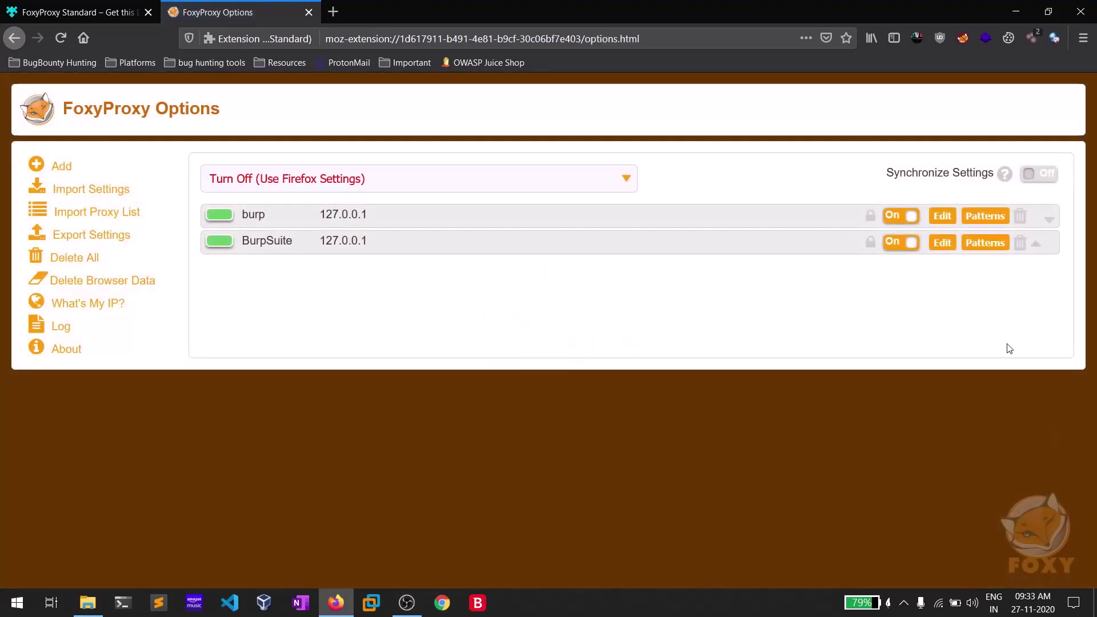
Return to the FoxyProxy Standard add-on page and bring up the extension's list of selectable proxies.
key(ctrl+shift+Tab)
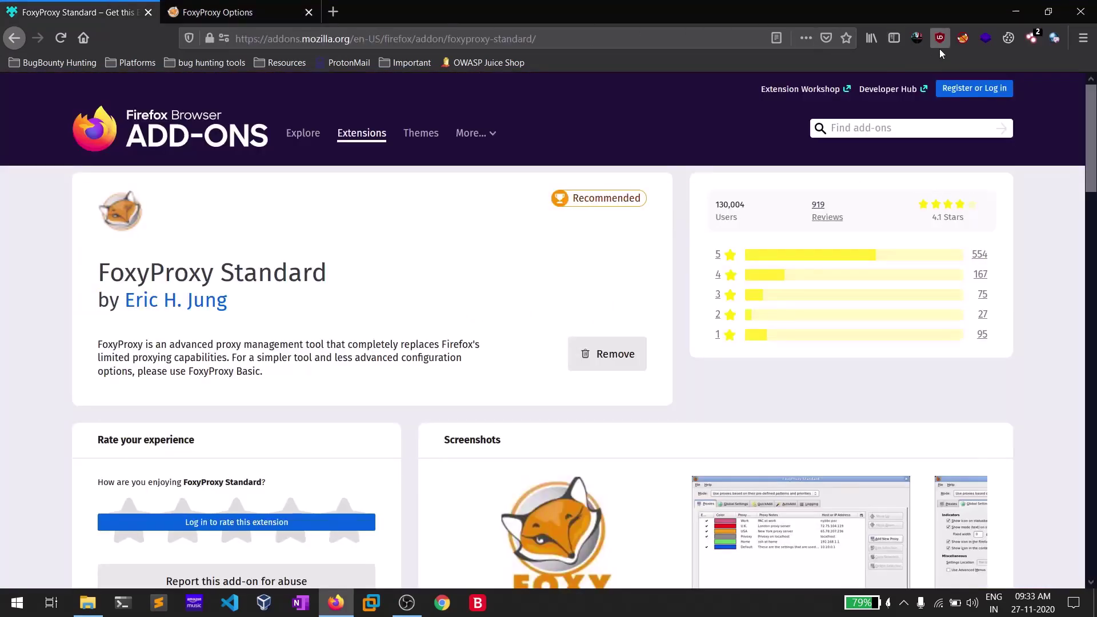
click(960, 39)
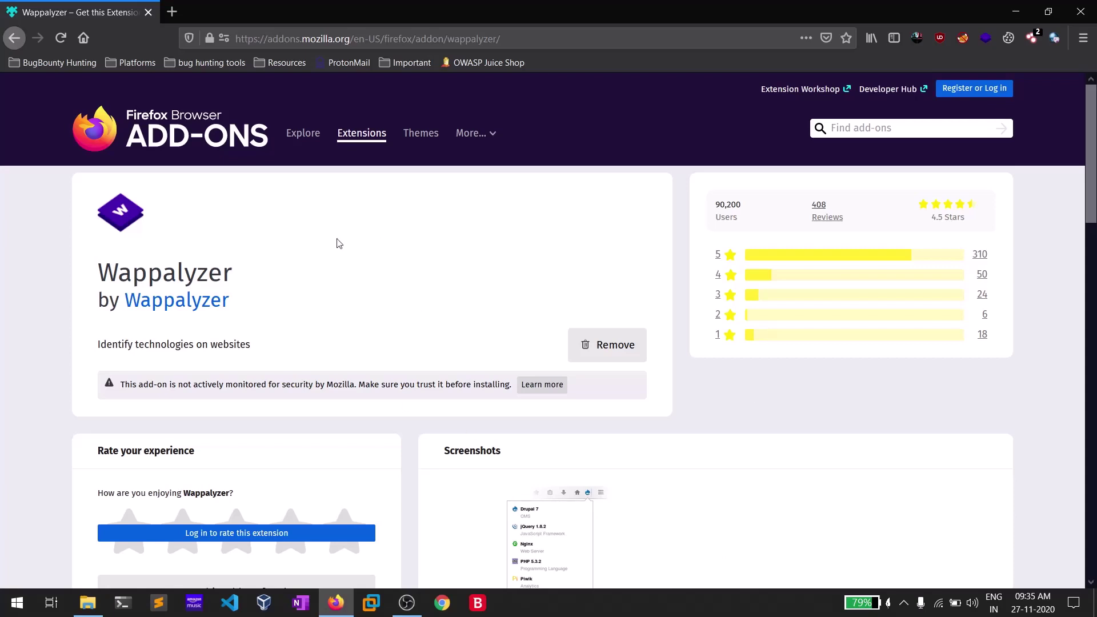
Open YouTube in a new tab and inspect the technologies it uses with Wappalyzer.
click(173, 12)
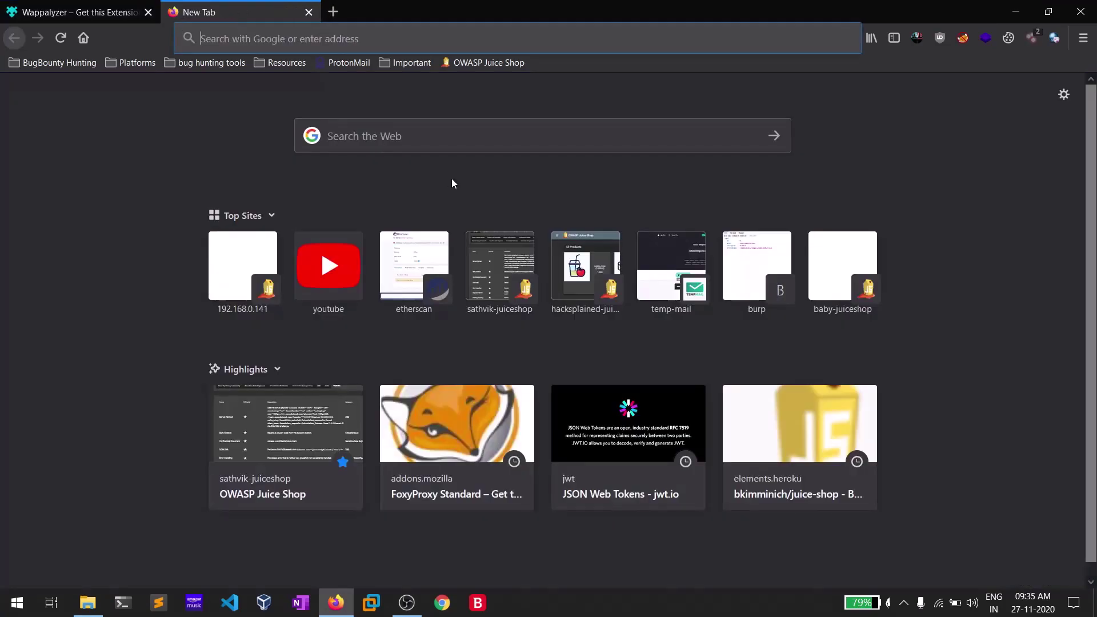
click(316, 269)
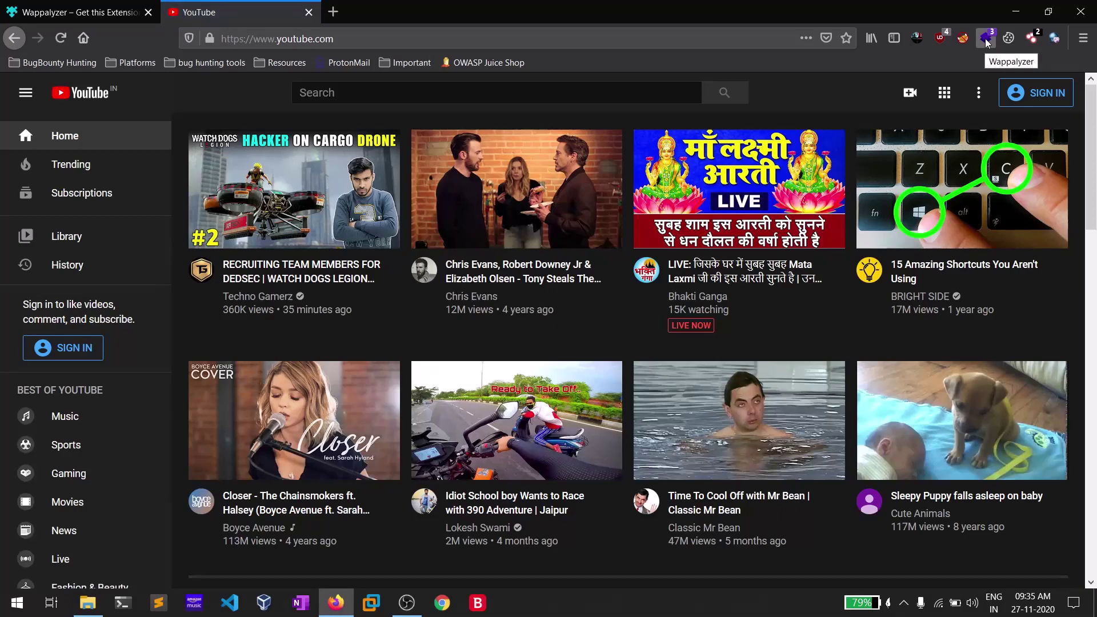
click(987, 40)
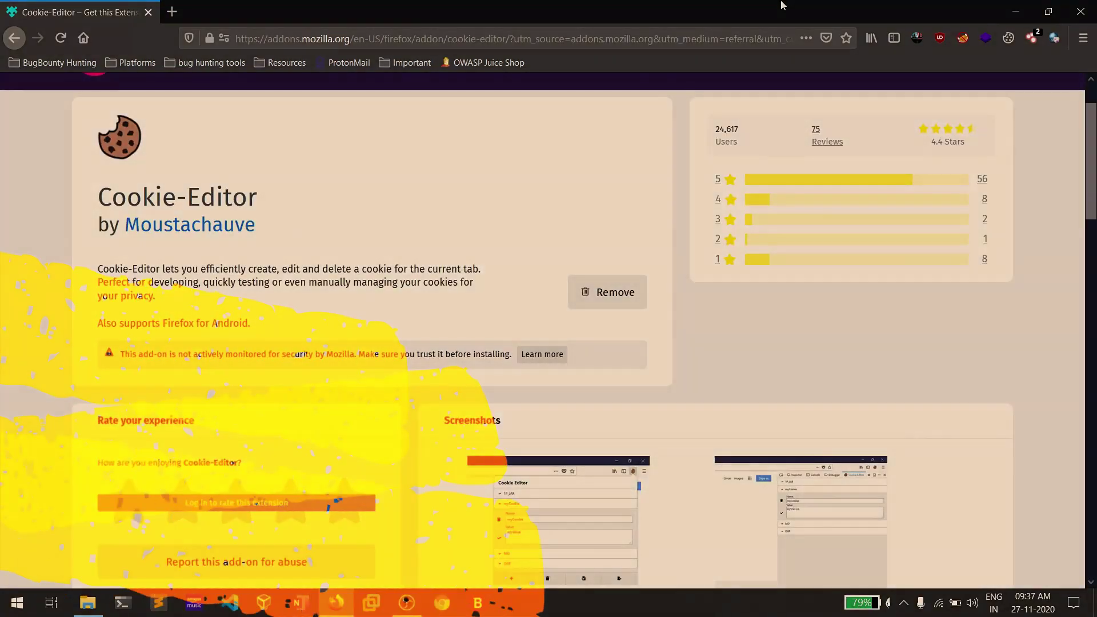
Open YouTube in a new tab and look through its cookies in the Cookie-Editor extension.
scroll(813, 353, up, 2)
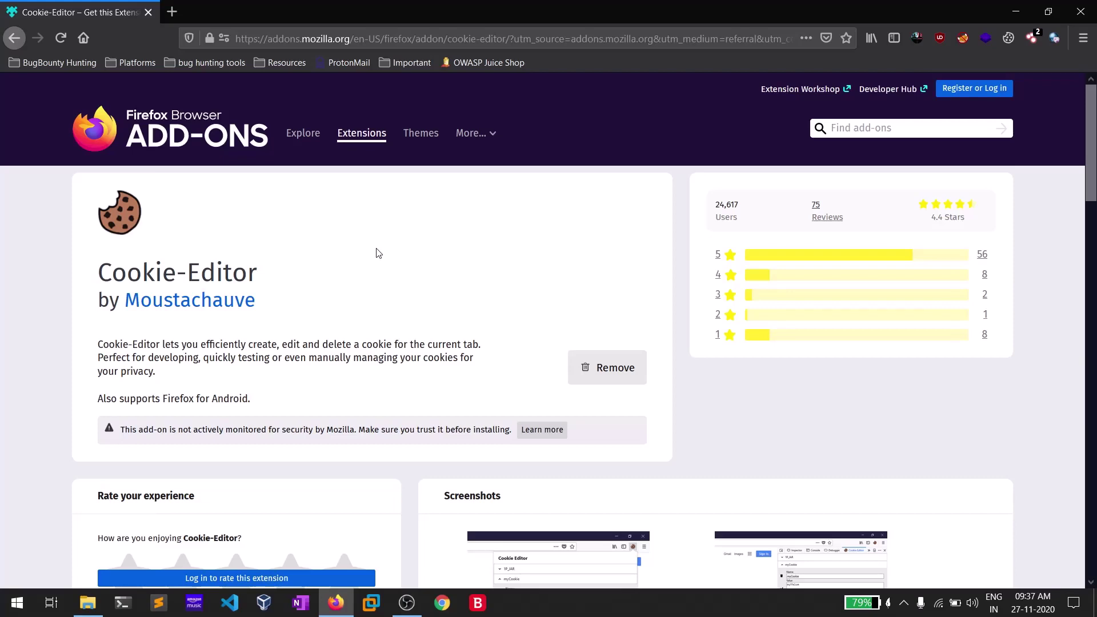
click(172, 12)
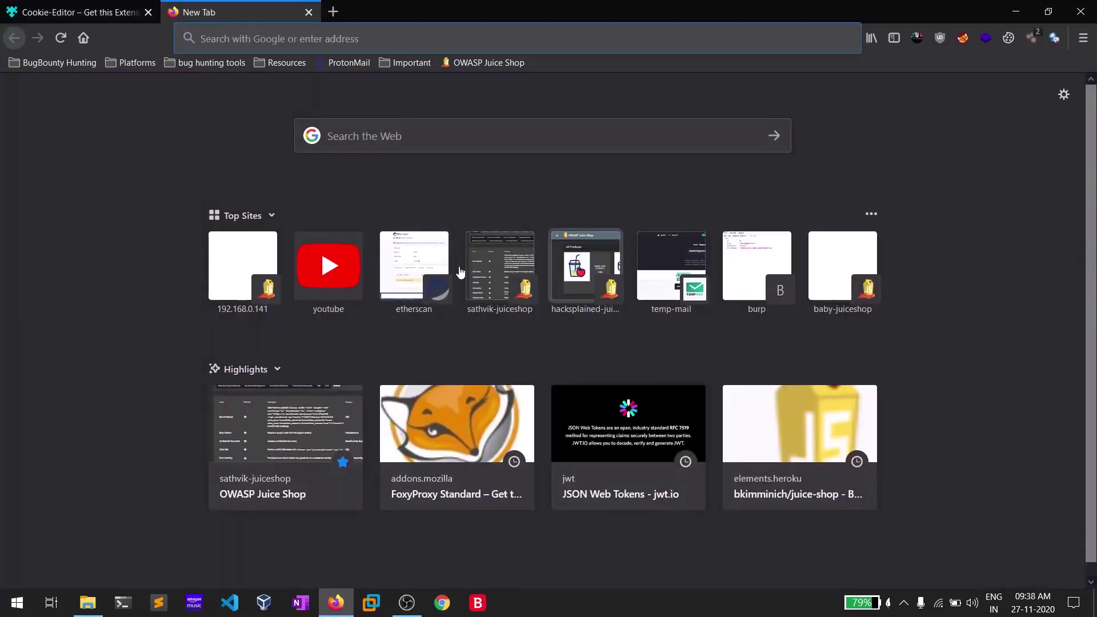
click(350, 282)
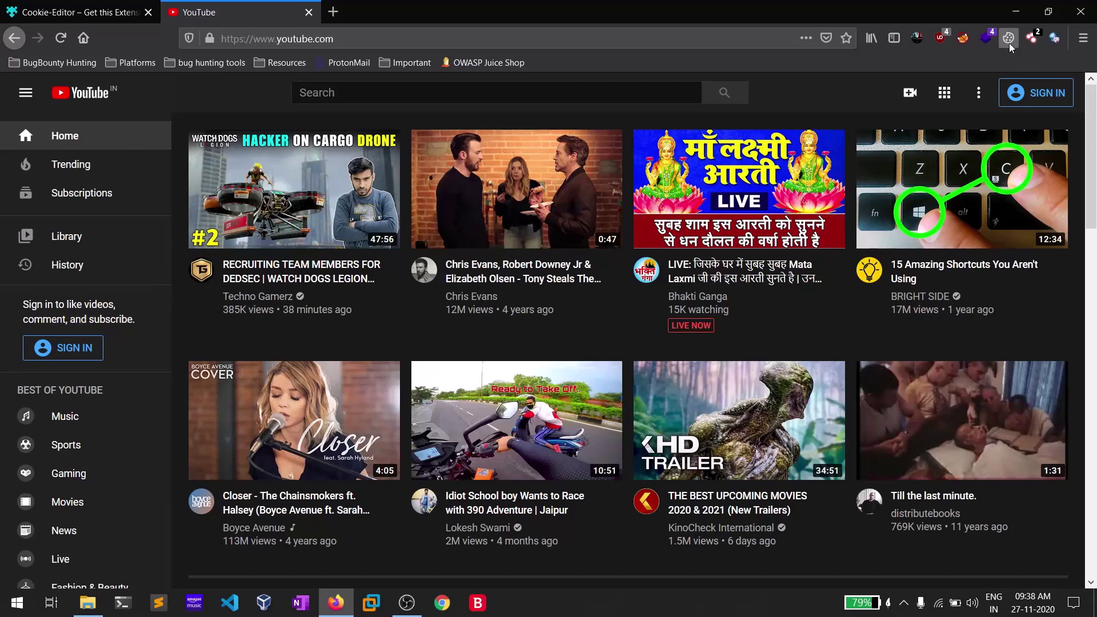
click(1009, 43)
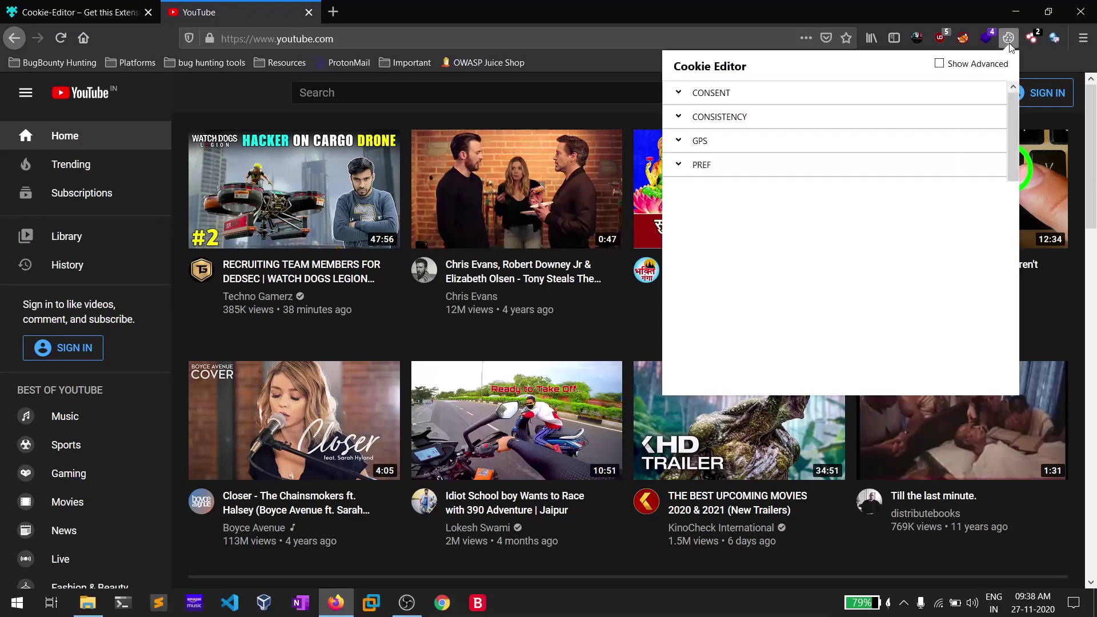
scroll(779, 169, down, 1)
scroll(780, 169, down, 3)
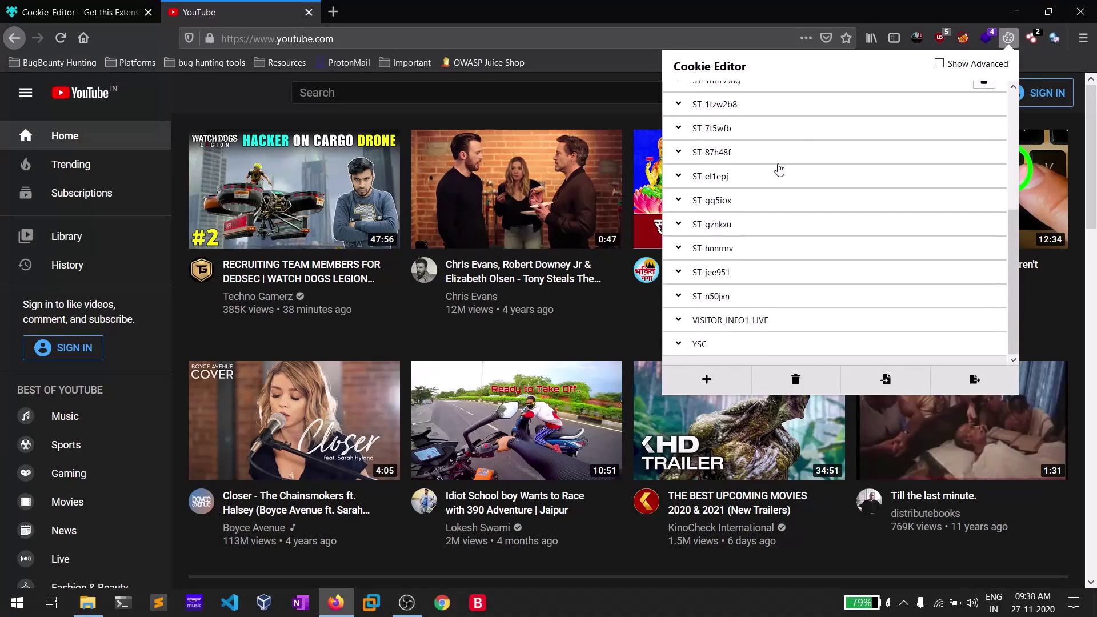
Expand the ST-jee951 cookie in Cookie-Editor and read through its value.
click(735, 280)
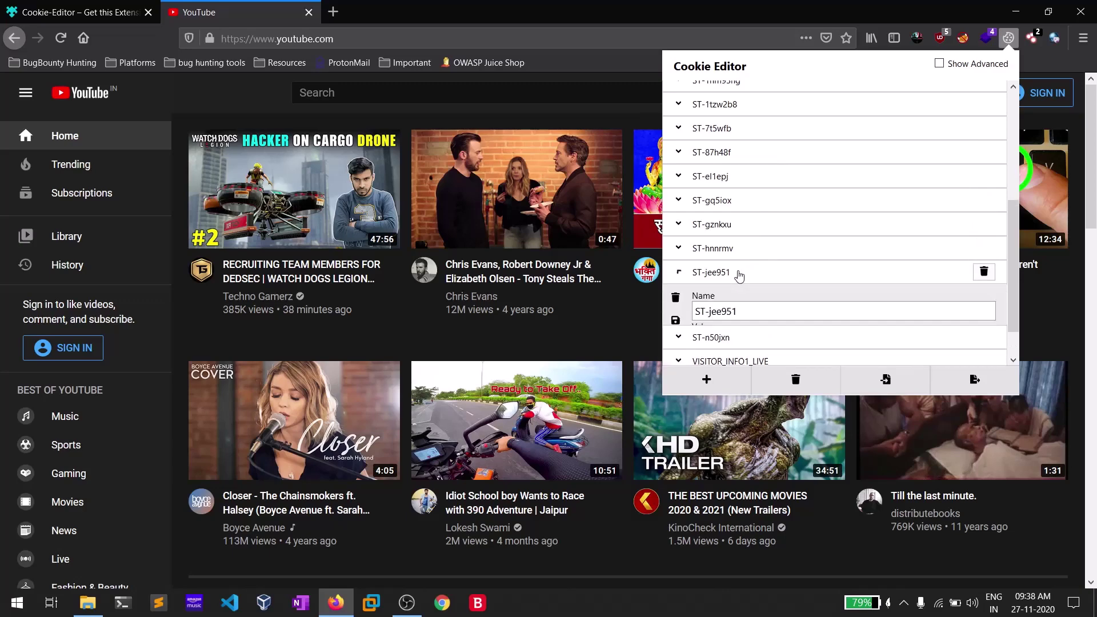
scroll(816, 289, down, 5)
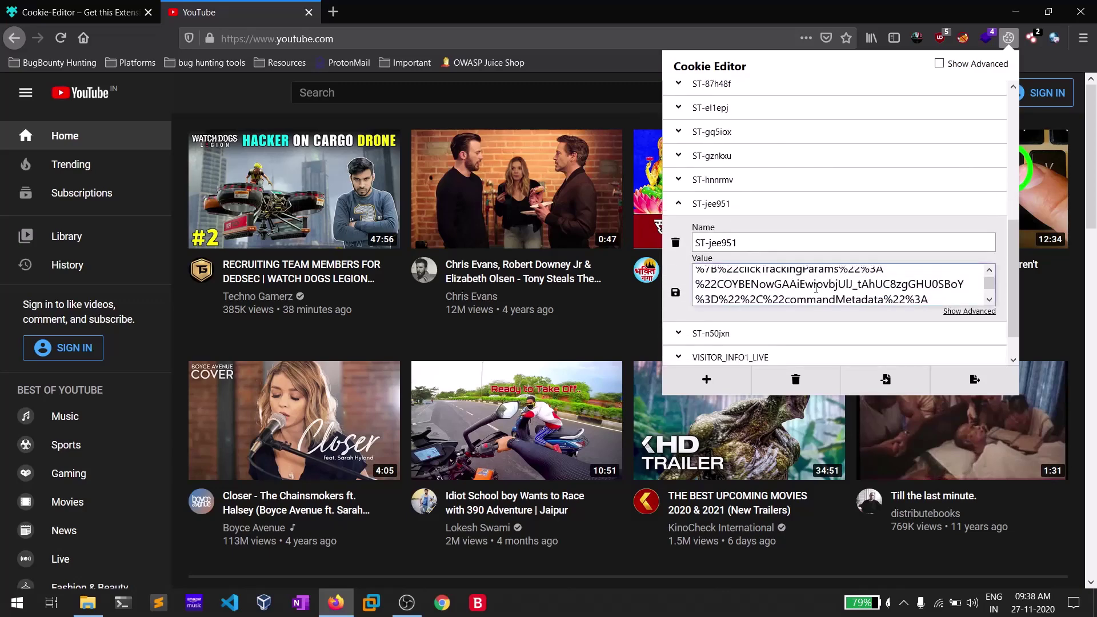
scroll(855, 278, down, 3)
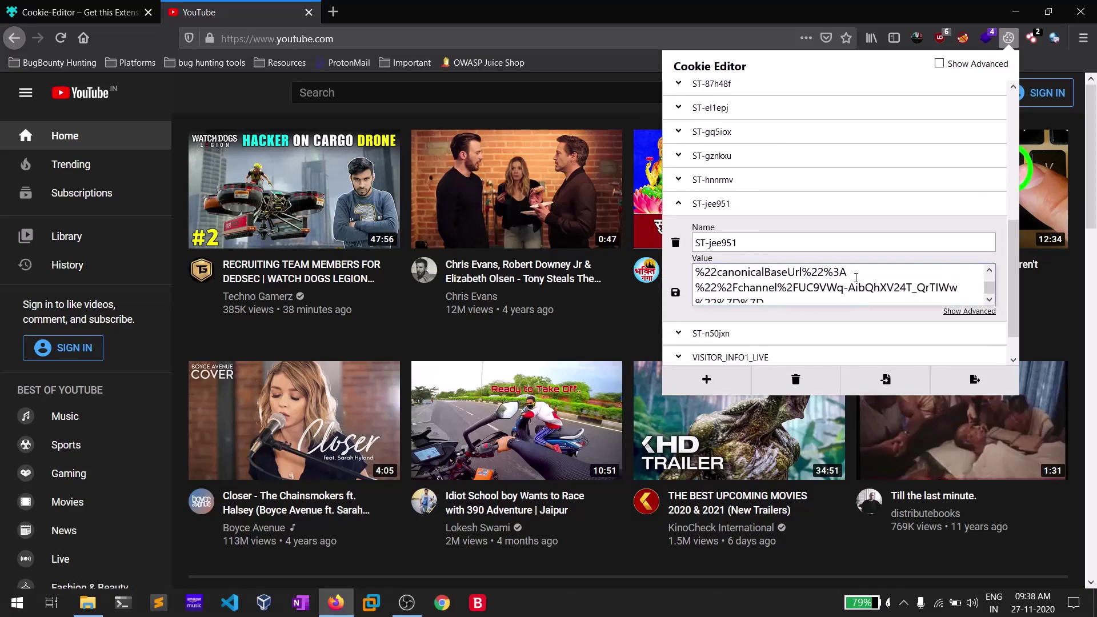
scroll(875, 207, up, 6)
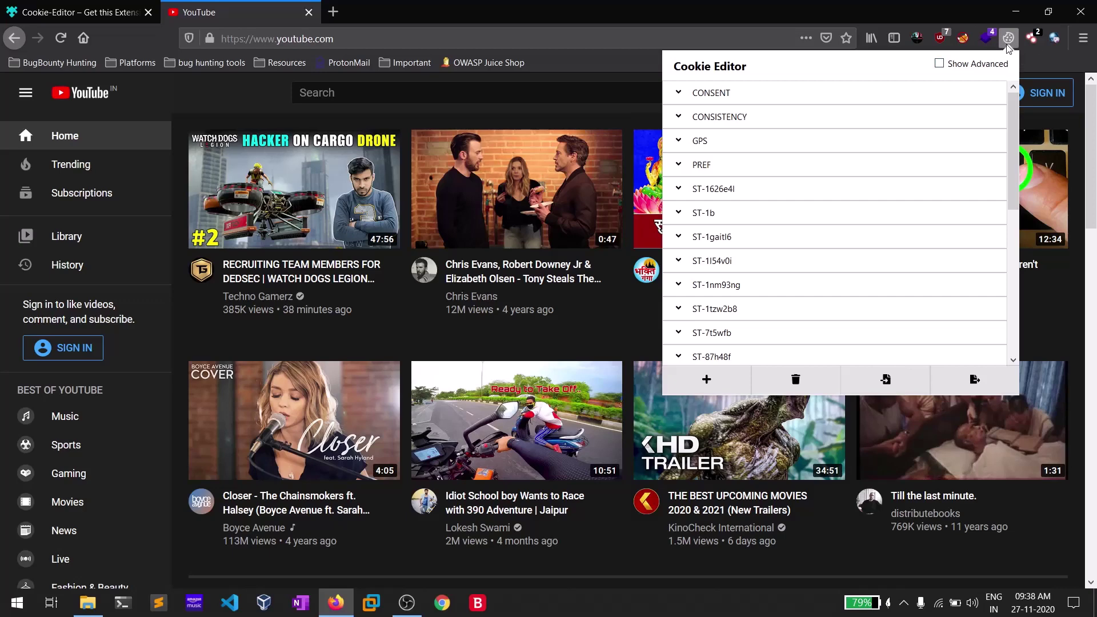
Set the GPS cookie's value to 0 in Cookie-Editor, save it and reload the YouTube page.
click(718, 143)
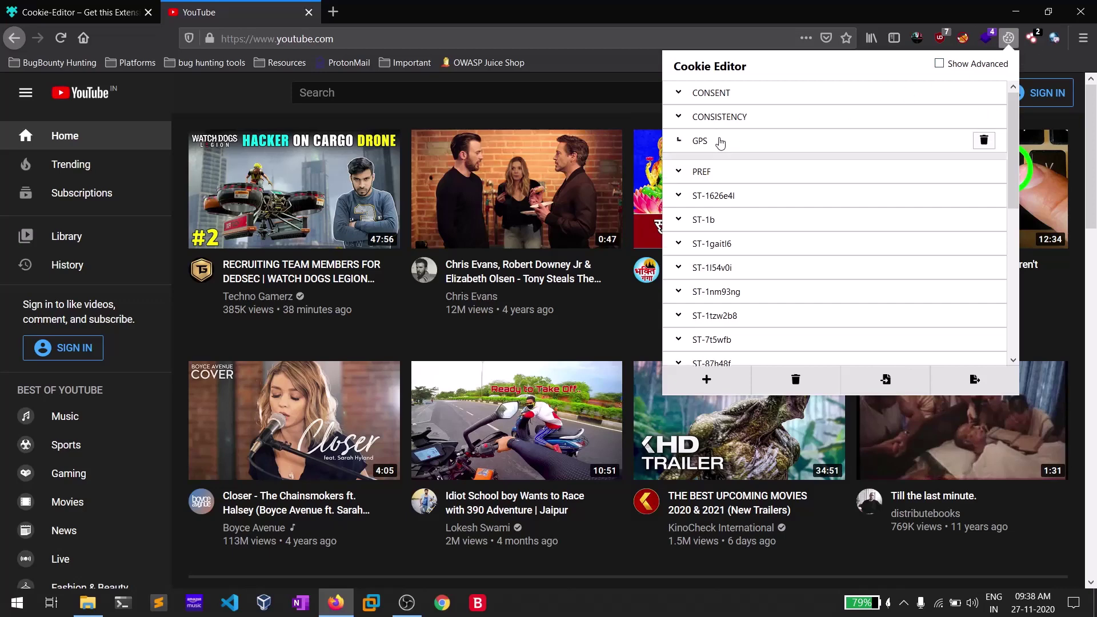
click(711, 207)
double_click(711, 207)
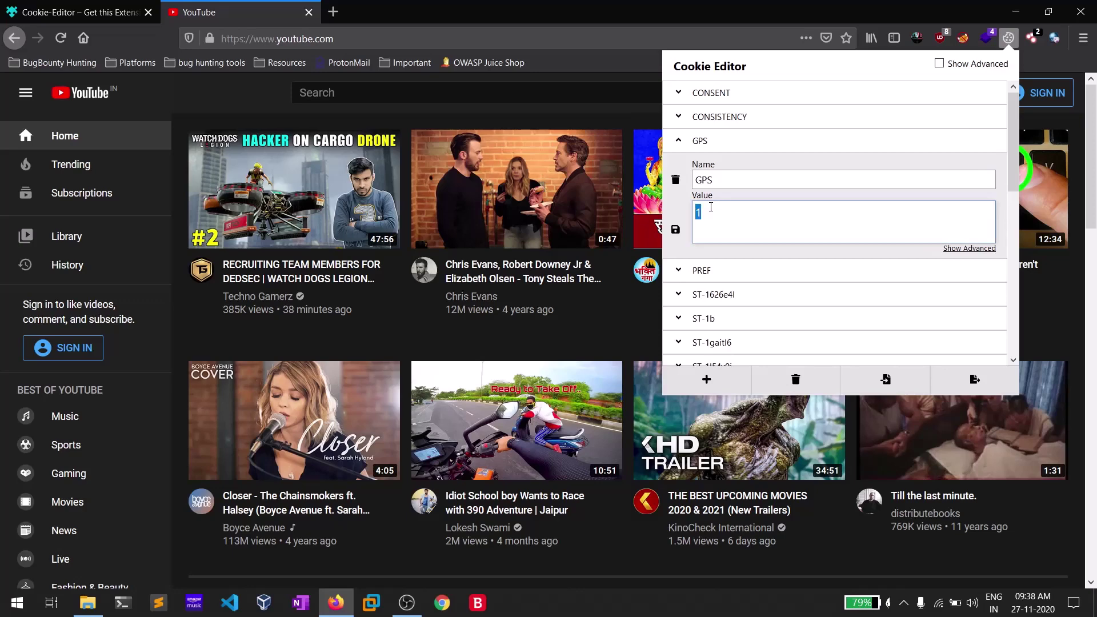
text(0)
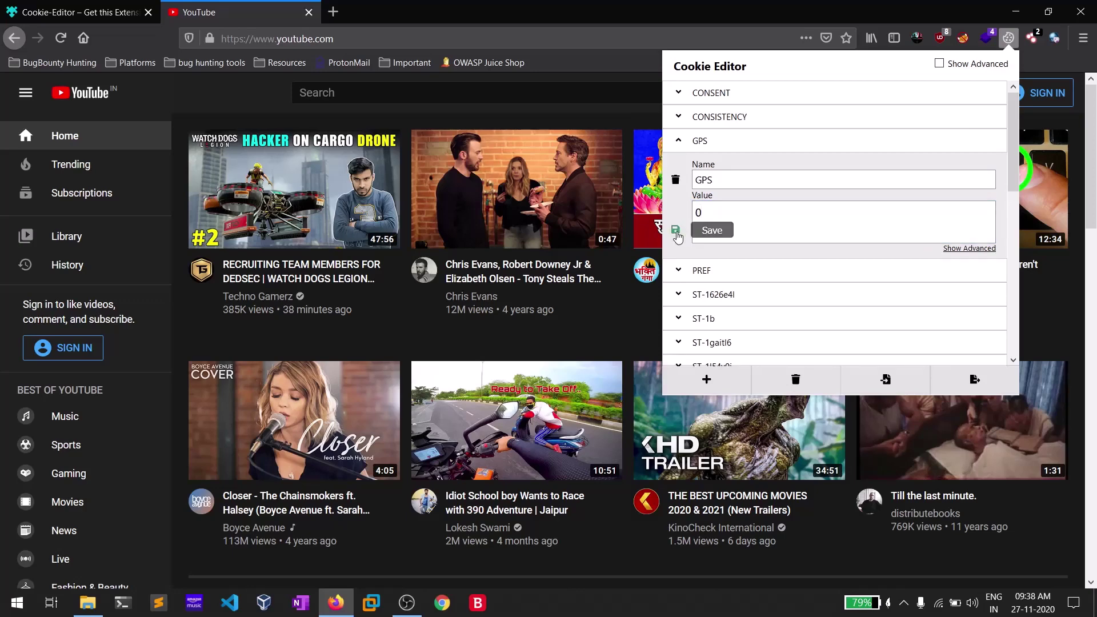
click(675, 229)
click(61, 38)
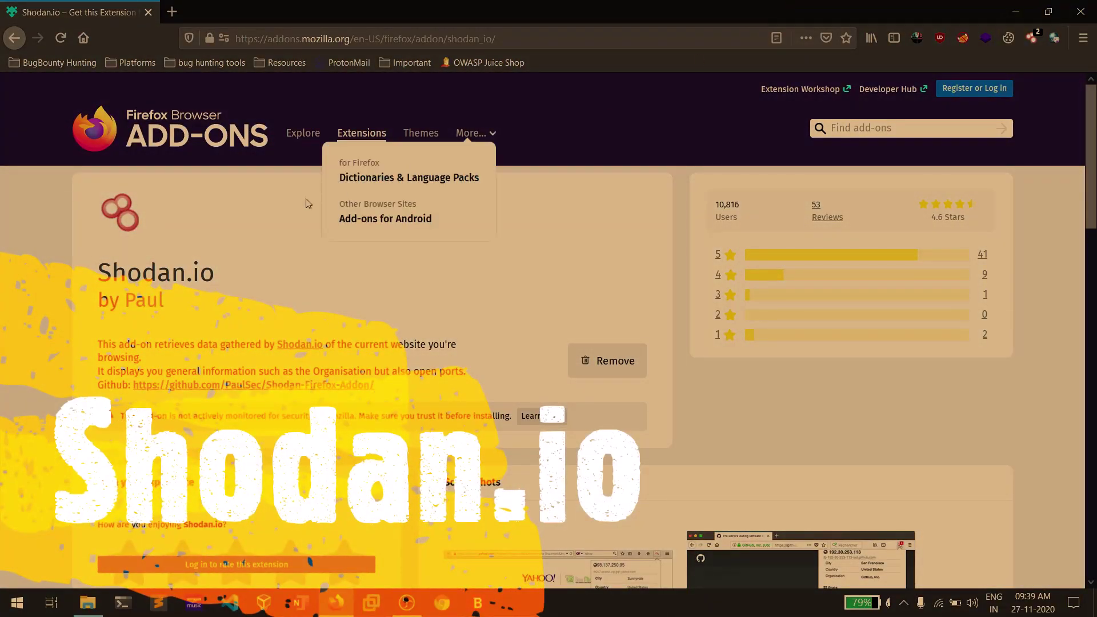
triple_click(170, 276)
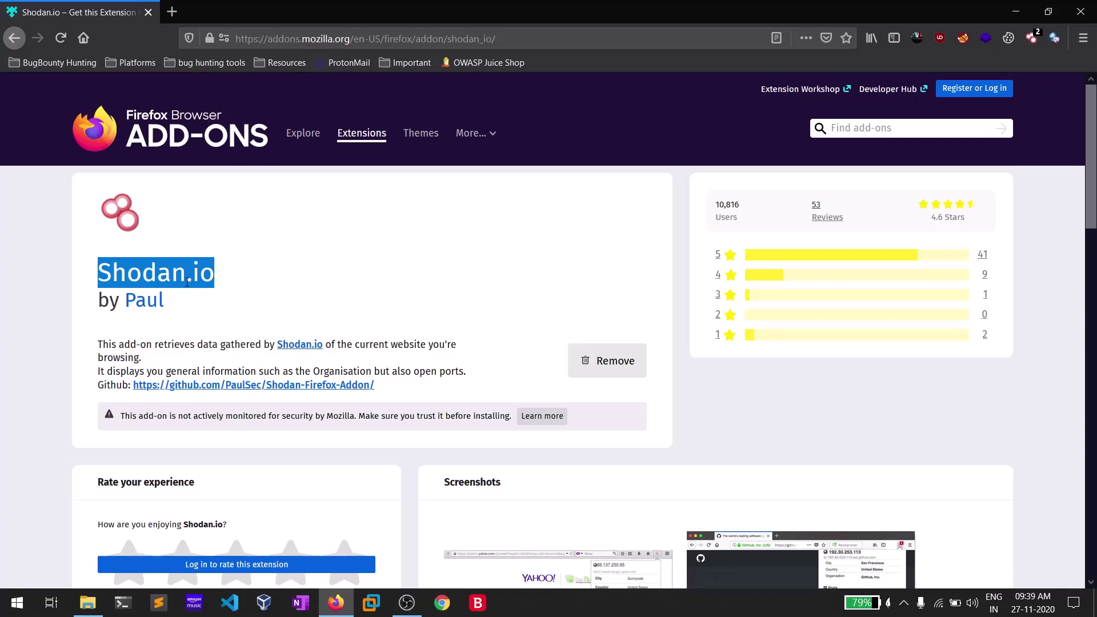
click(187, 282)
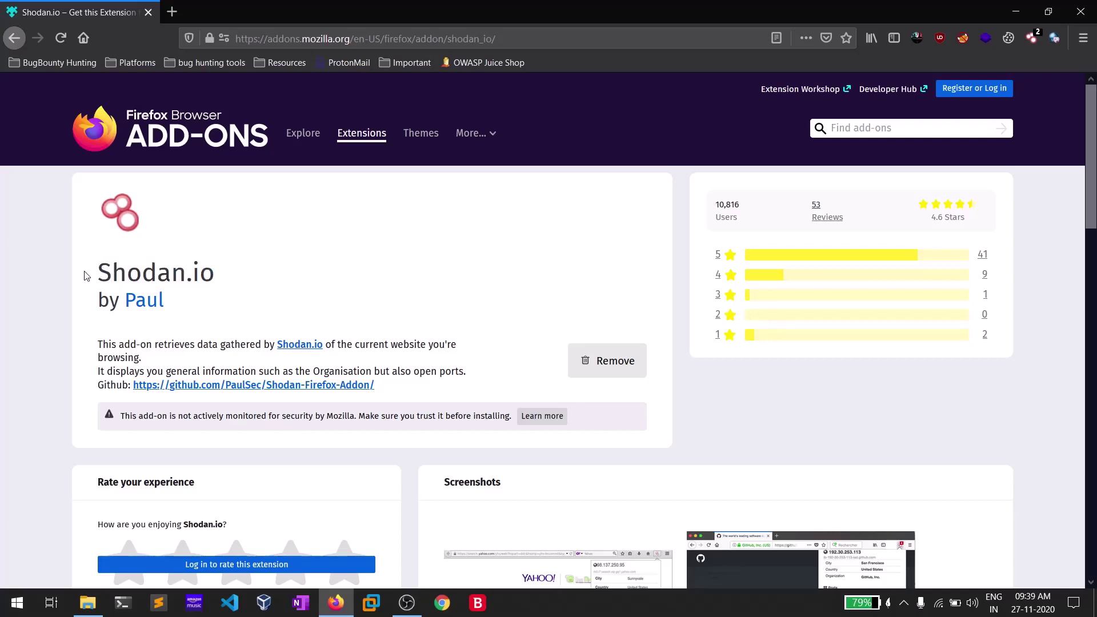
drag(97, 276, 199, 280)
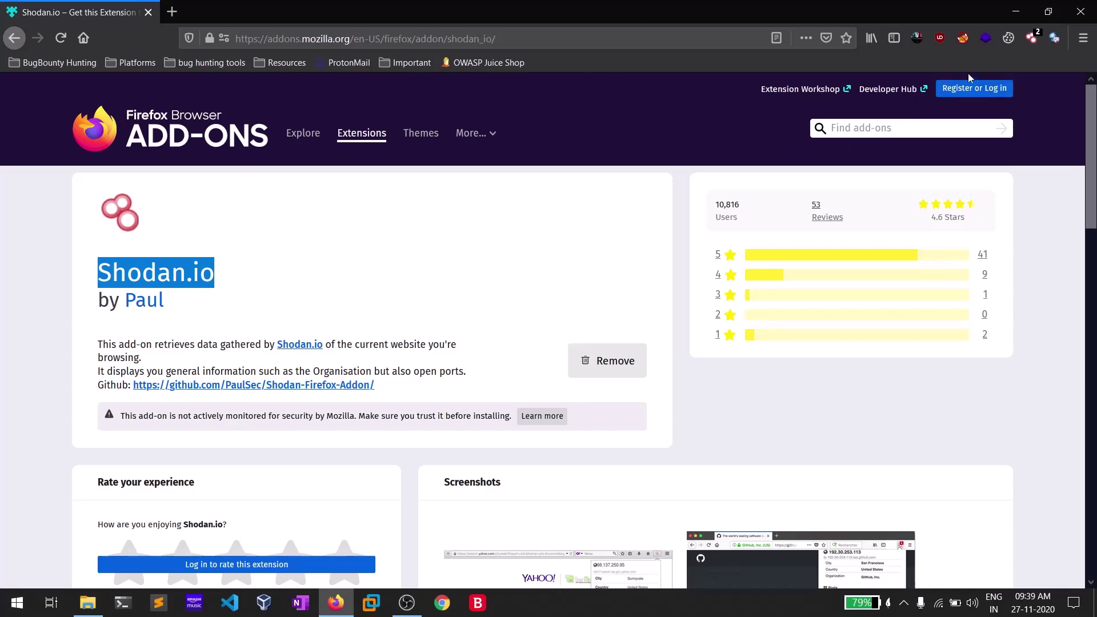
Open a new browser tab beside the Shodan.io add-on page.
click(167, 14)
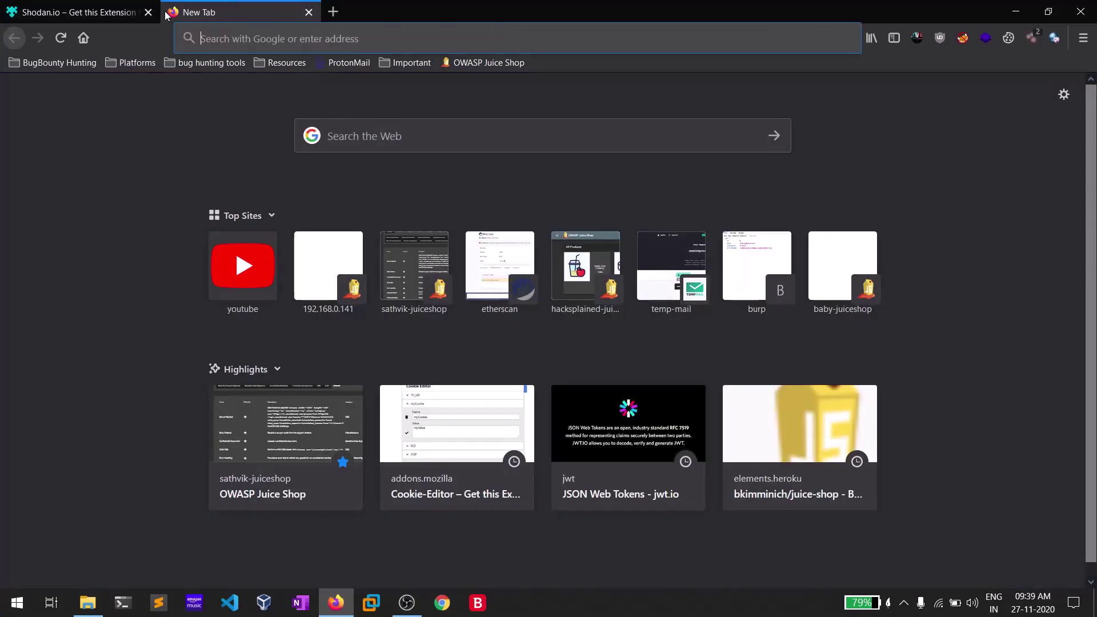
text(gmai)
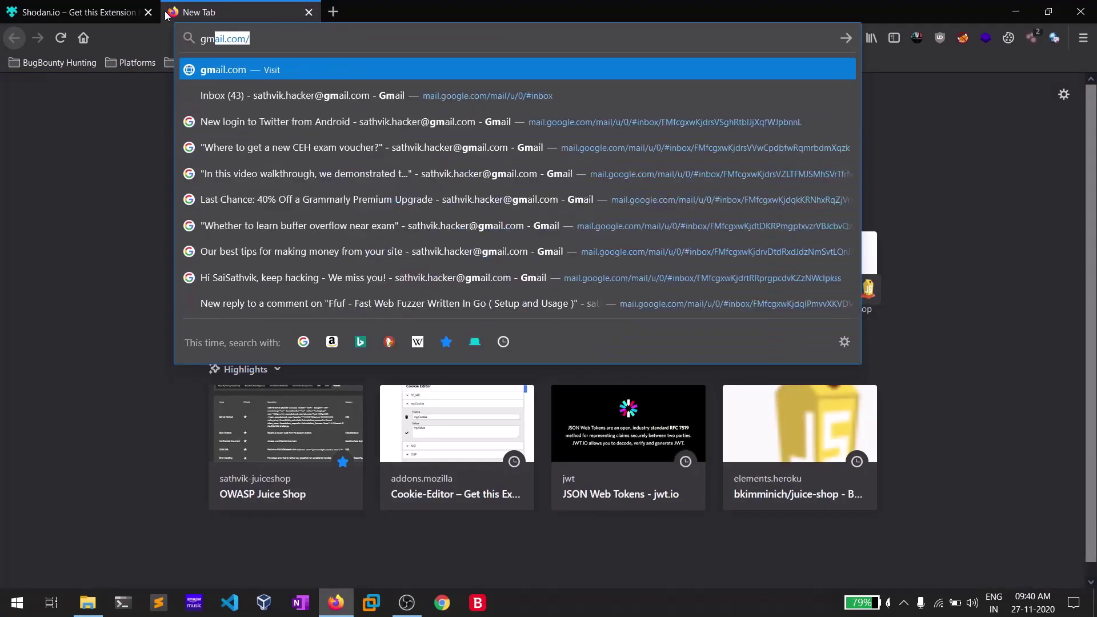
key(BackSpace)
key(BackSpace)
key(BackSpace)
key(Escape)
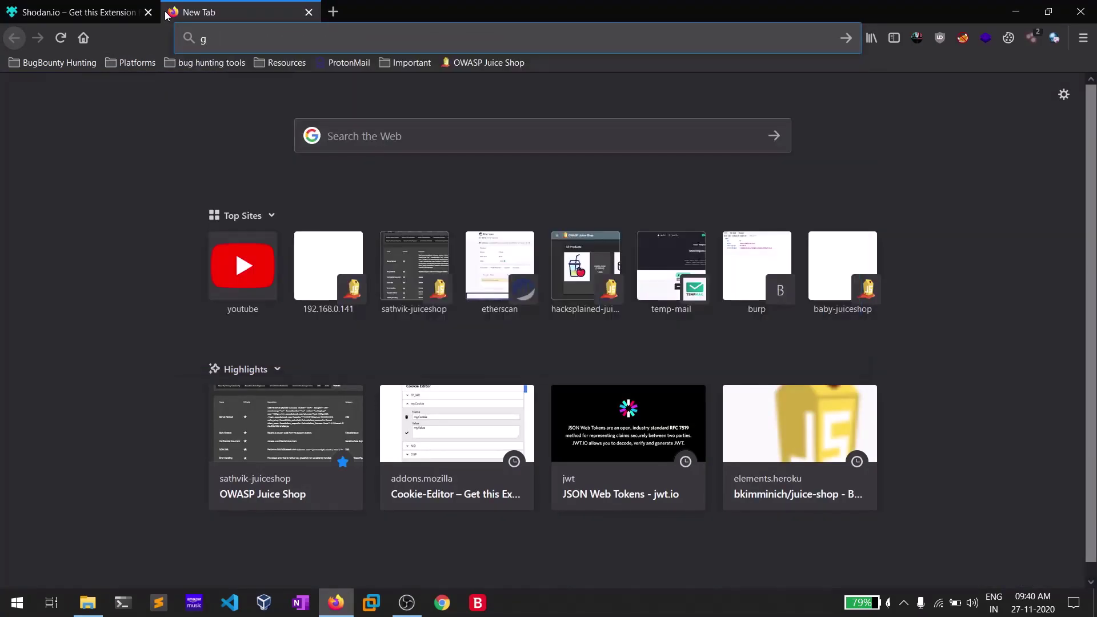
Open the highlighted jwt.io site and examine its host information and open ports with the Shodan.io extension.
click(604, 451)
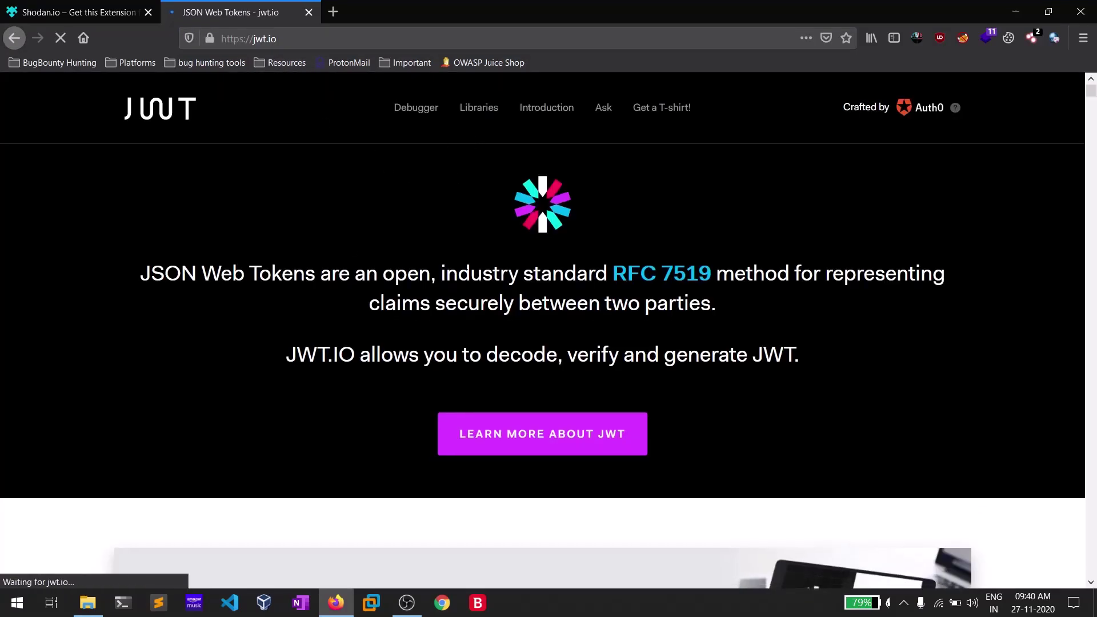
scroll(814, 341, down, 3)
scroll(815, 341, up, 3)
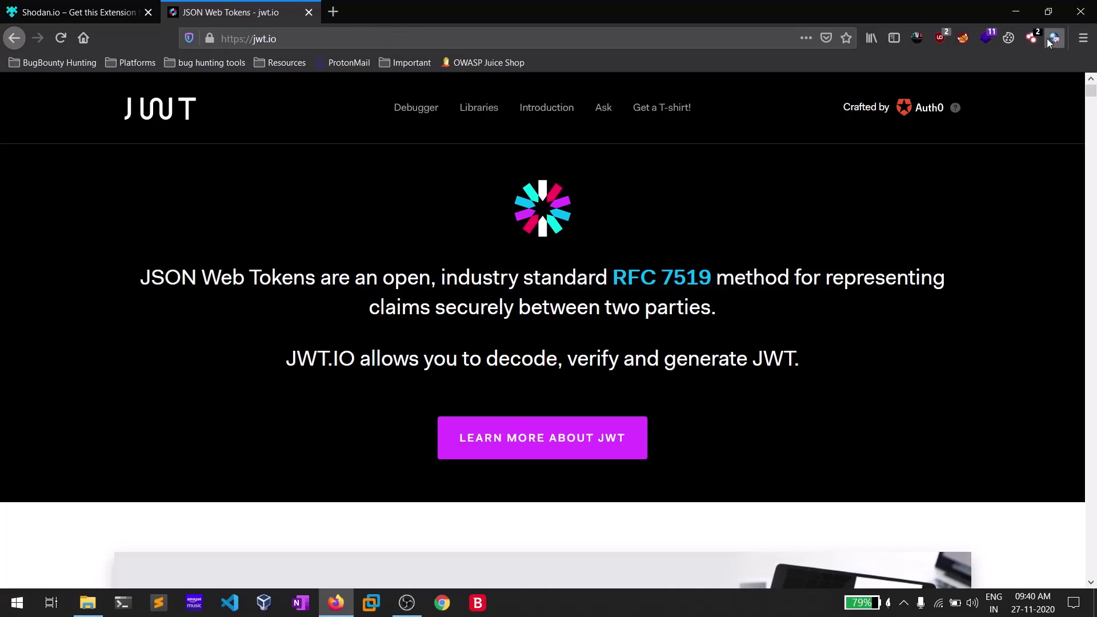
click(1028, 38)
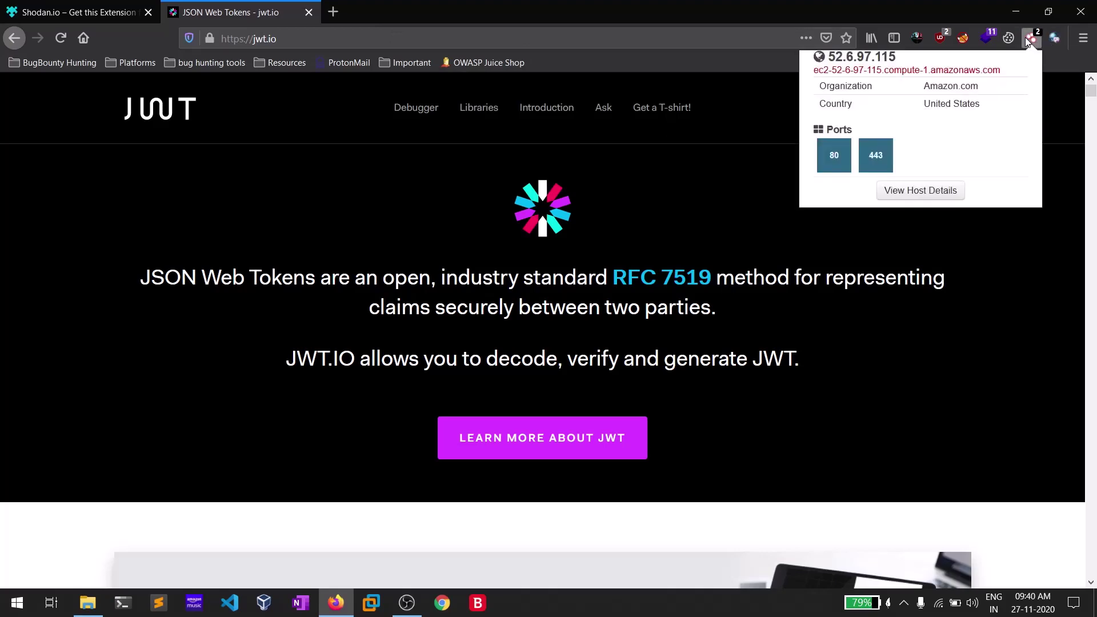
Examine the organization and country entries in the Shodan.io extension's host summary for jwt.io.
triple_click(944, 88)
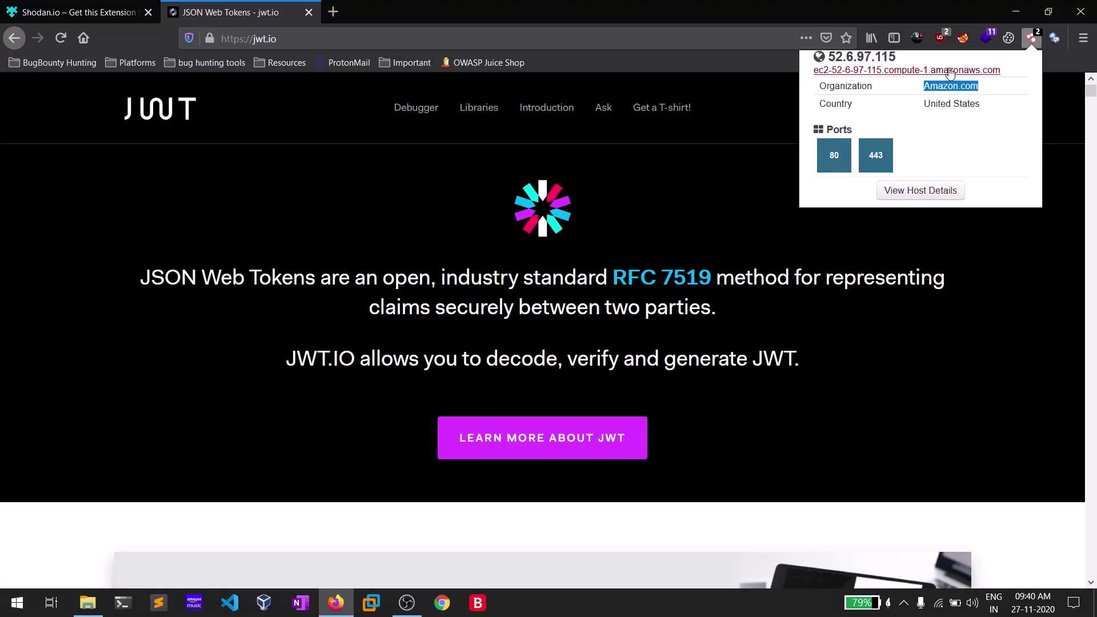
click(937, 104)
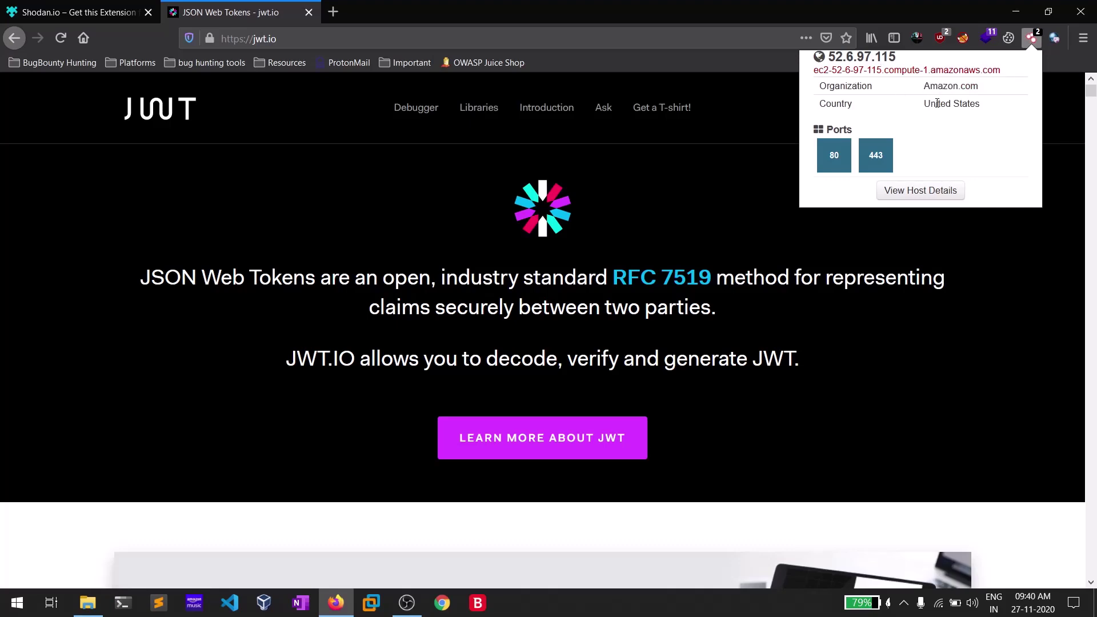
triple_click(937, 103)
click(937, 103)
Open the full Shodan host details for jwt.io and read through the web technologies, services and SSL certificate.
click(925, 191)
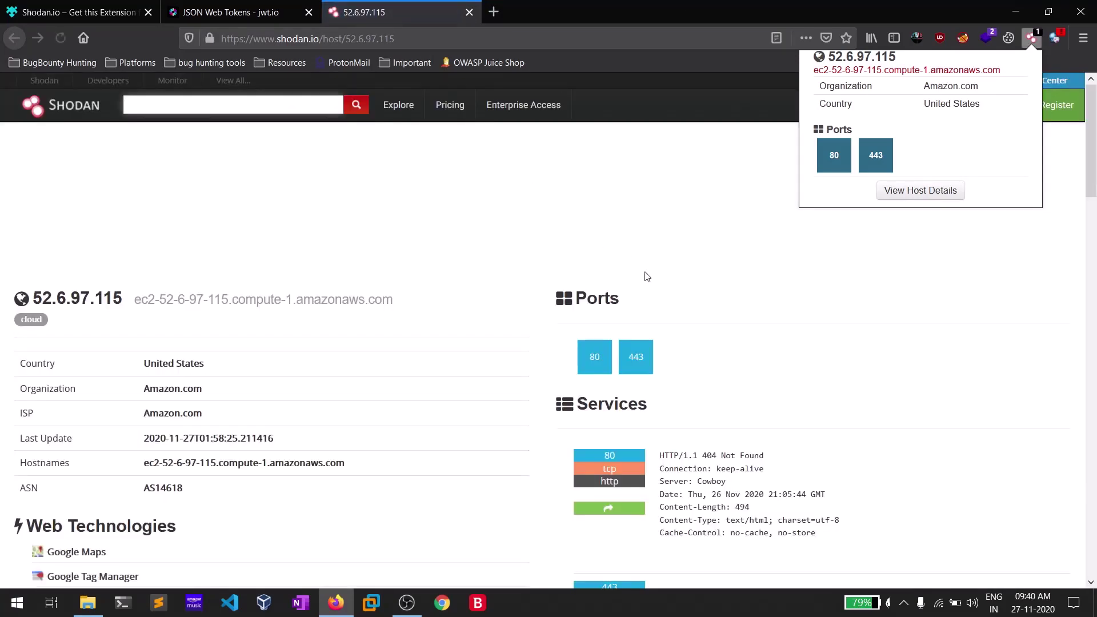
scroll(721, 317, down, 4)
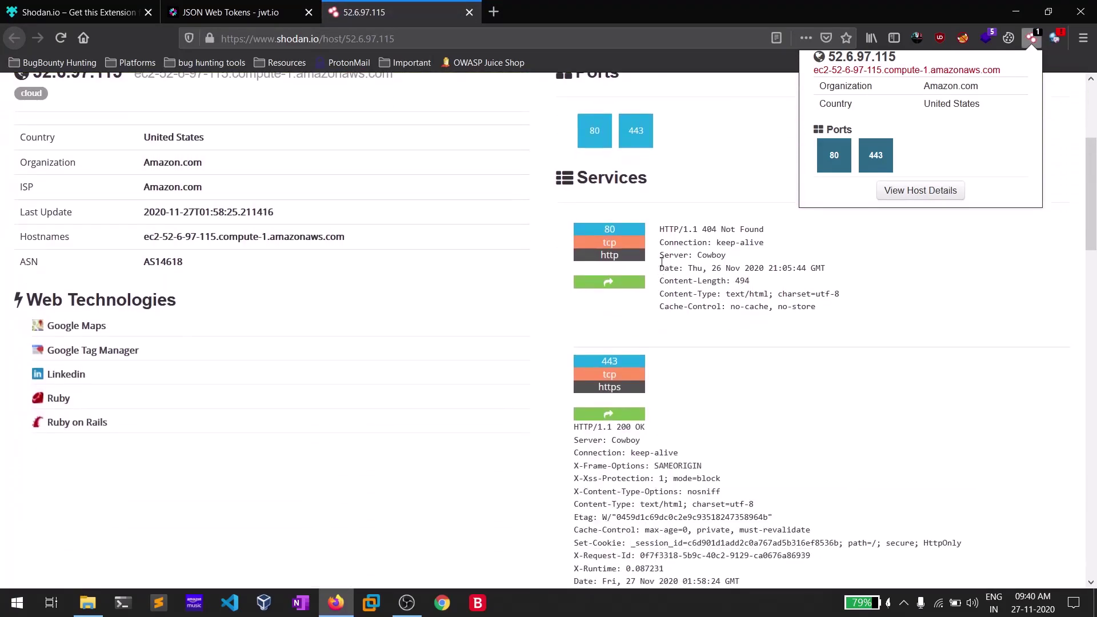
scroll(688, 238, down, 8)
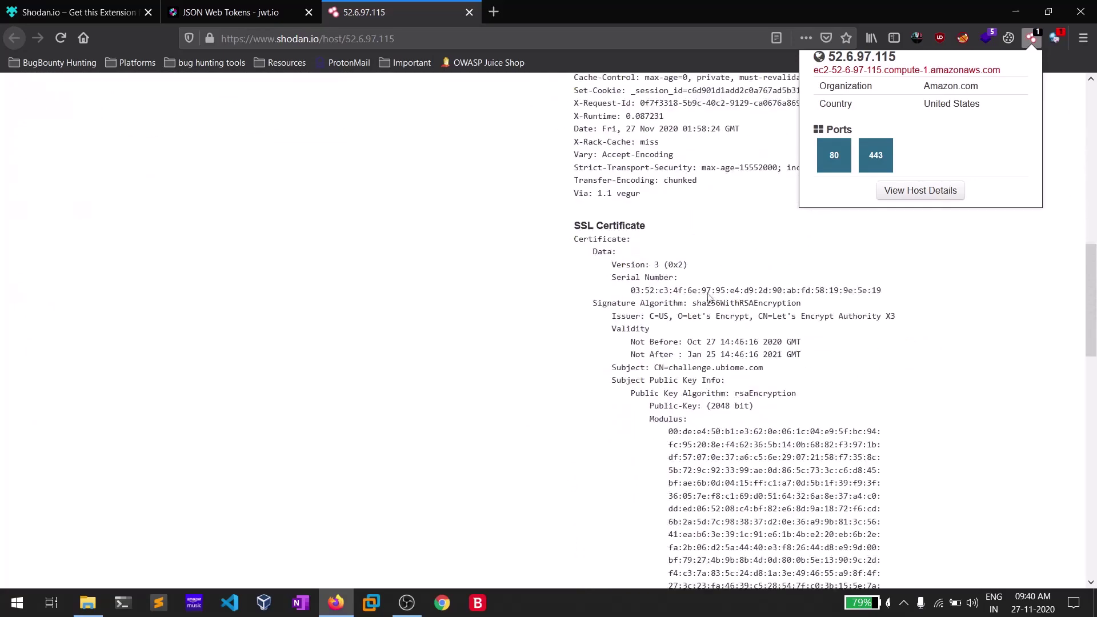
scroll(714, 317, up, 4)
scroll(713, 304, up, 8)
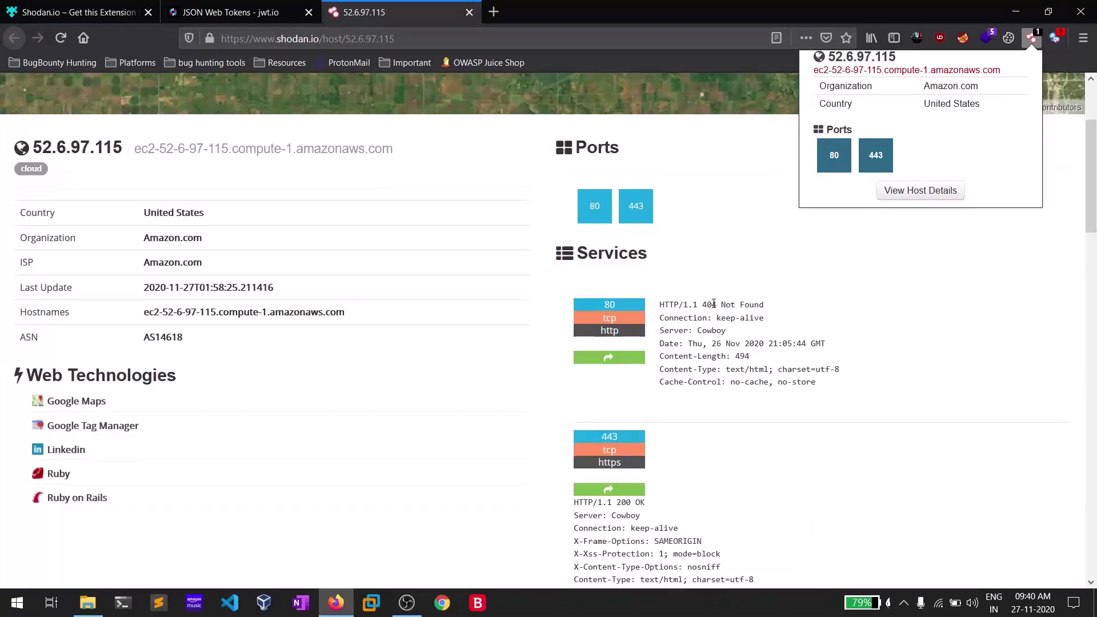
scroll(713, 307, down, 15)
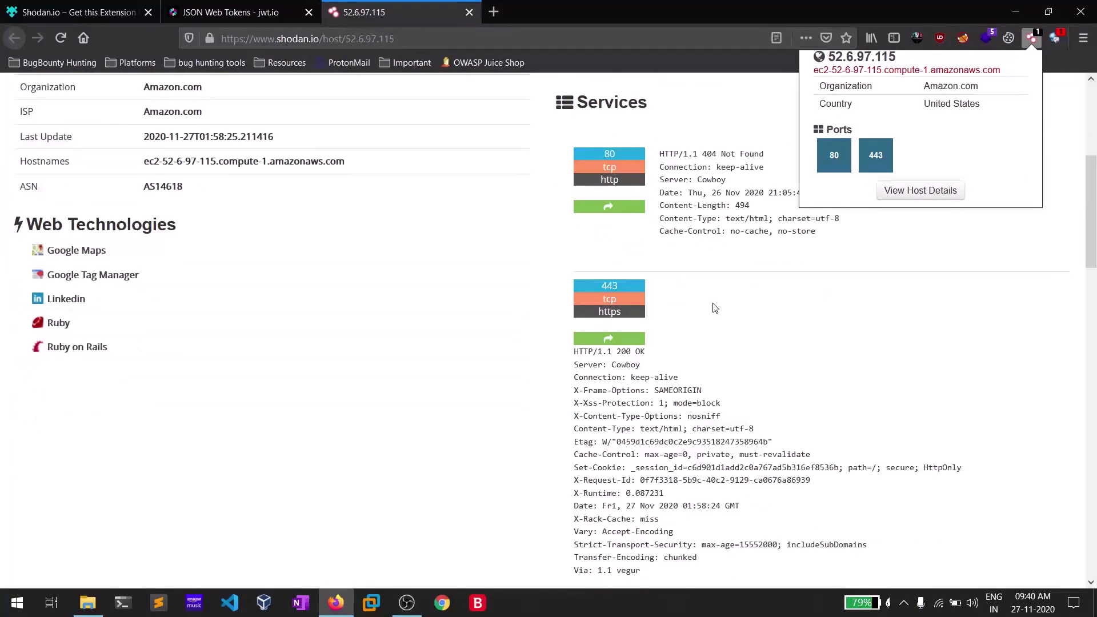
scroll(714, 303, down, 1)
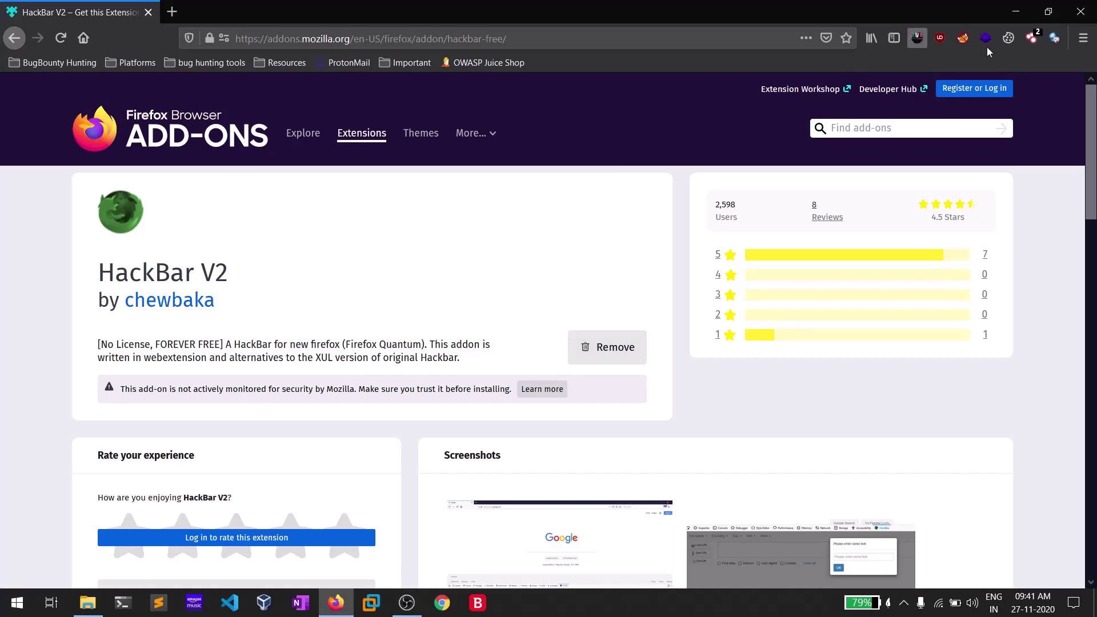
Open YouTube in a new browser tab and bring up HackBar in the page's developer tools.
click(172, 12)
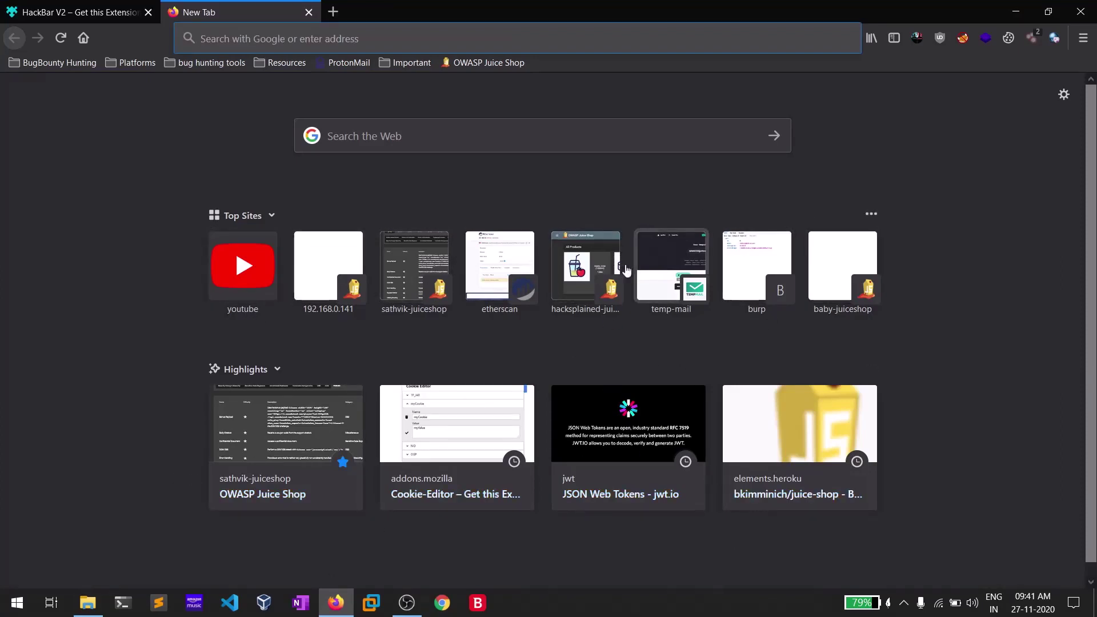
click(228, 266)
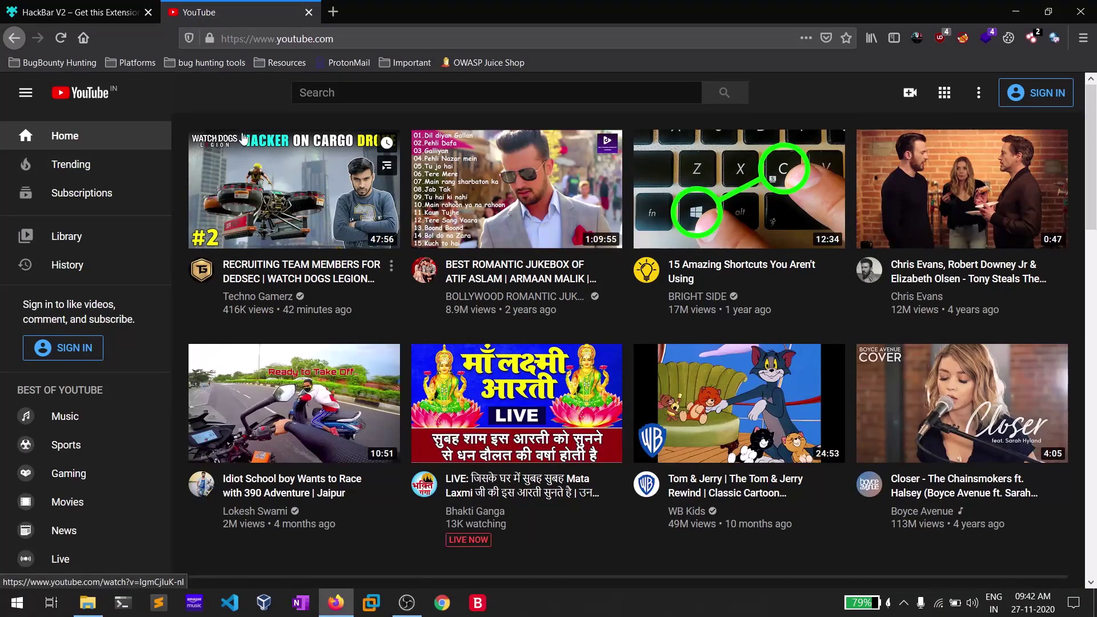
right_click(180, 119)
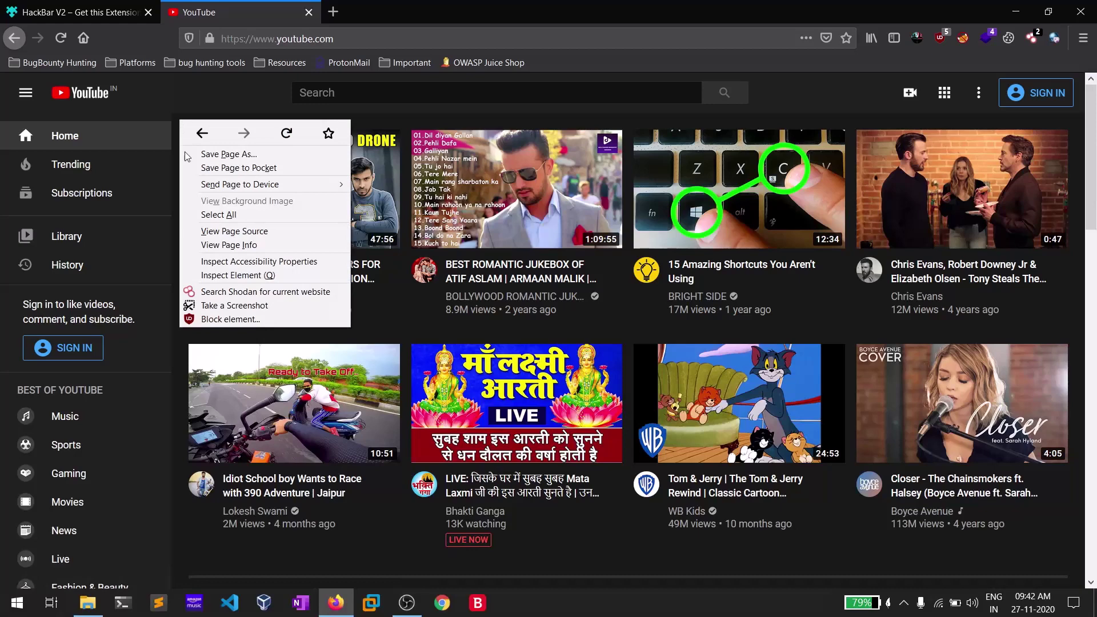
click(220, 280)
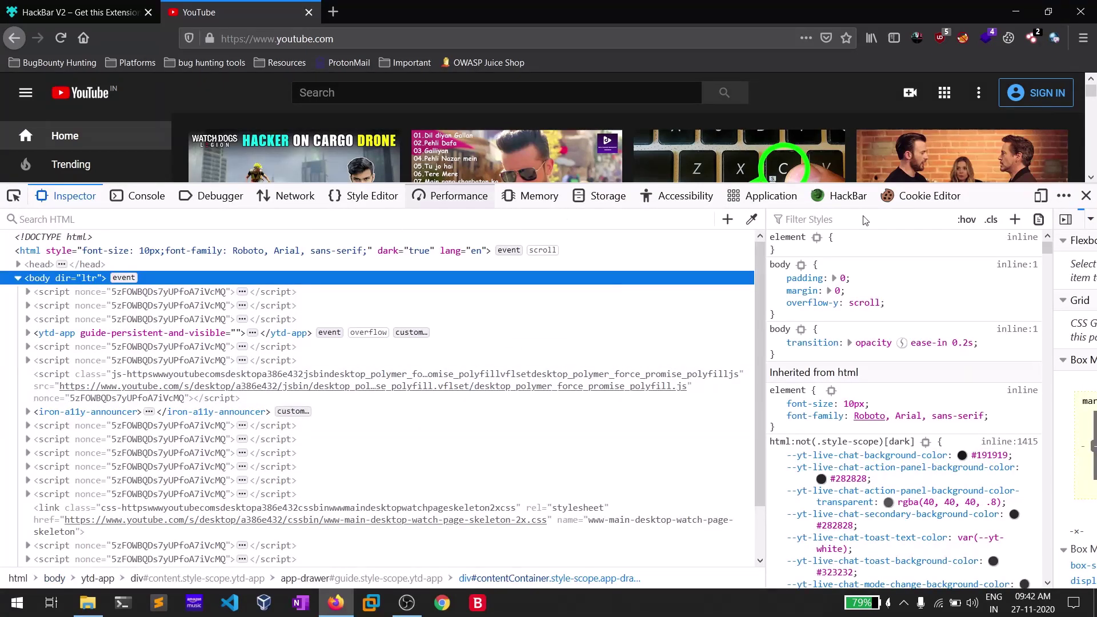
click(827, 199)
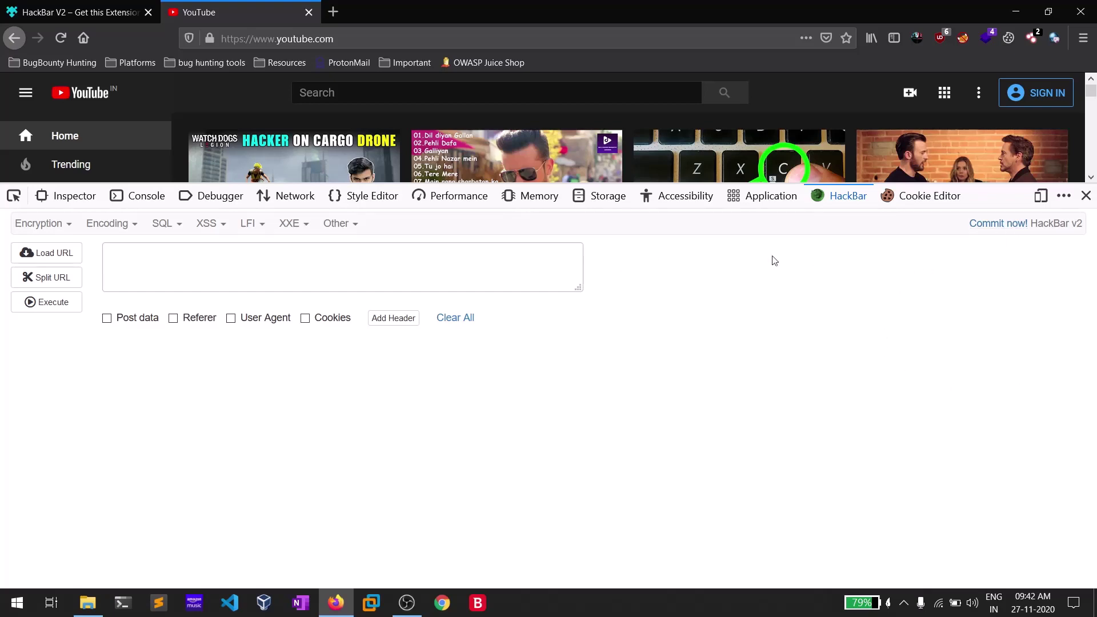
Load the YouTube page's URL into HackBar and look through its encoding and SQL options.
click(35, 253)
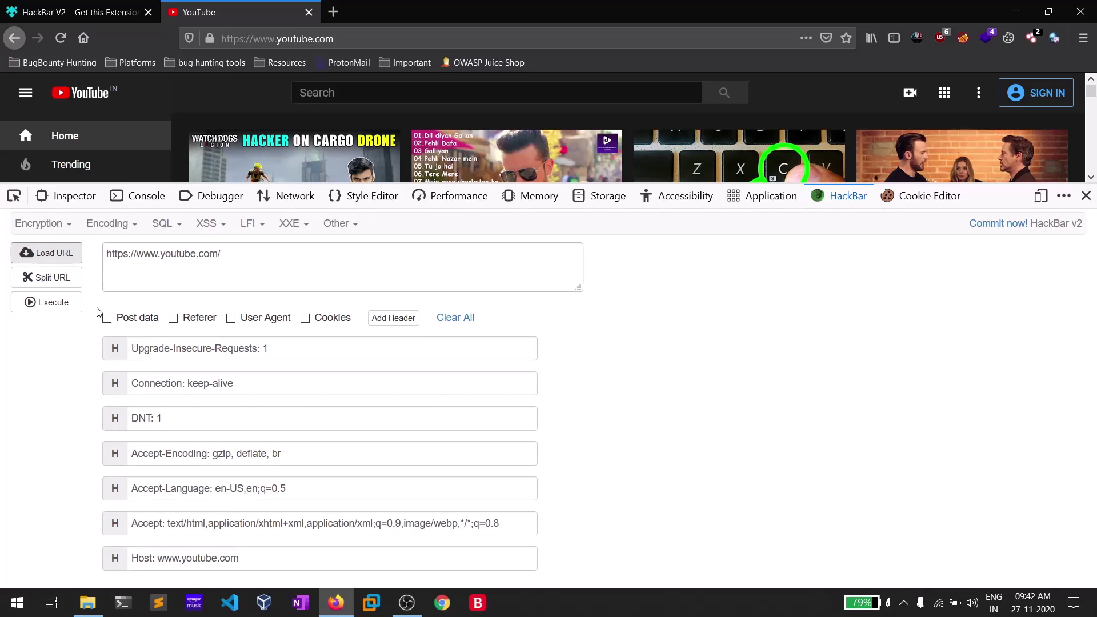
click(130, 225)
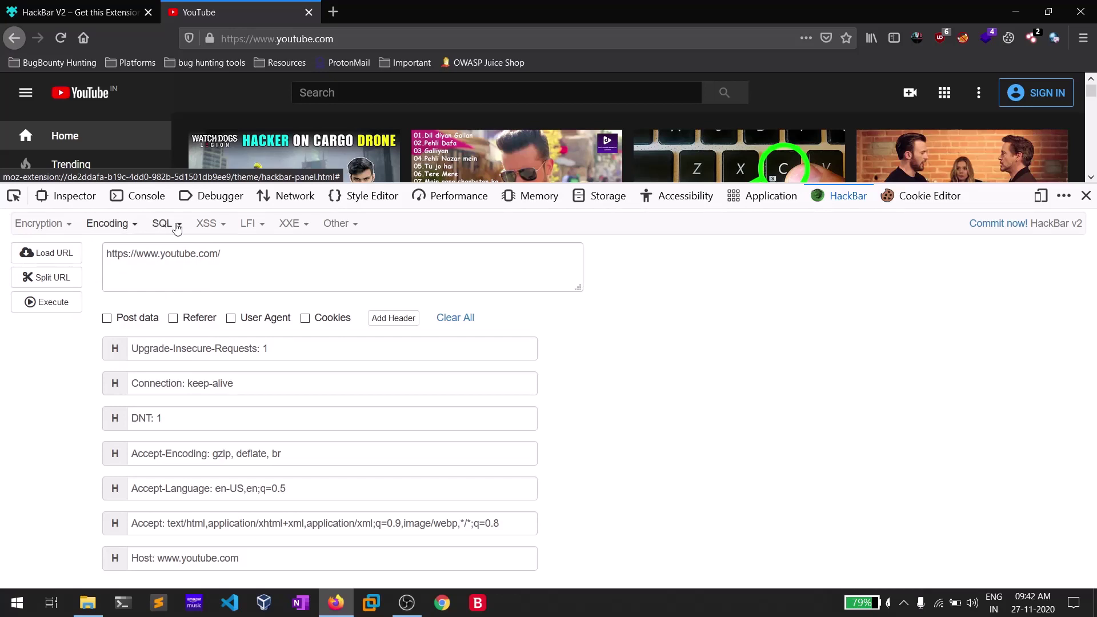
click(172, 224)
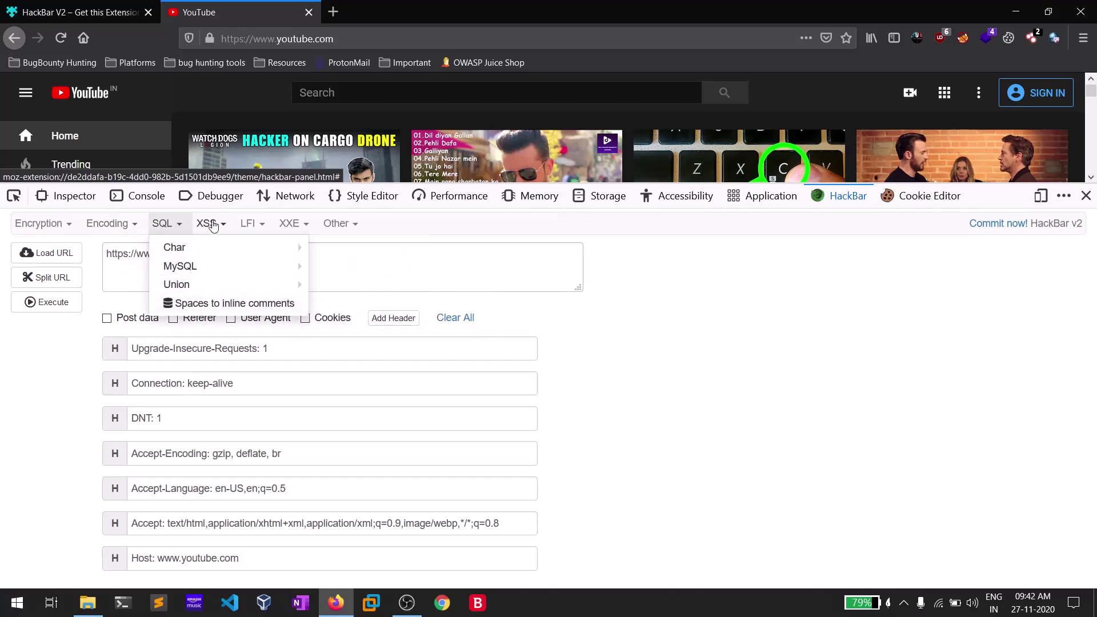
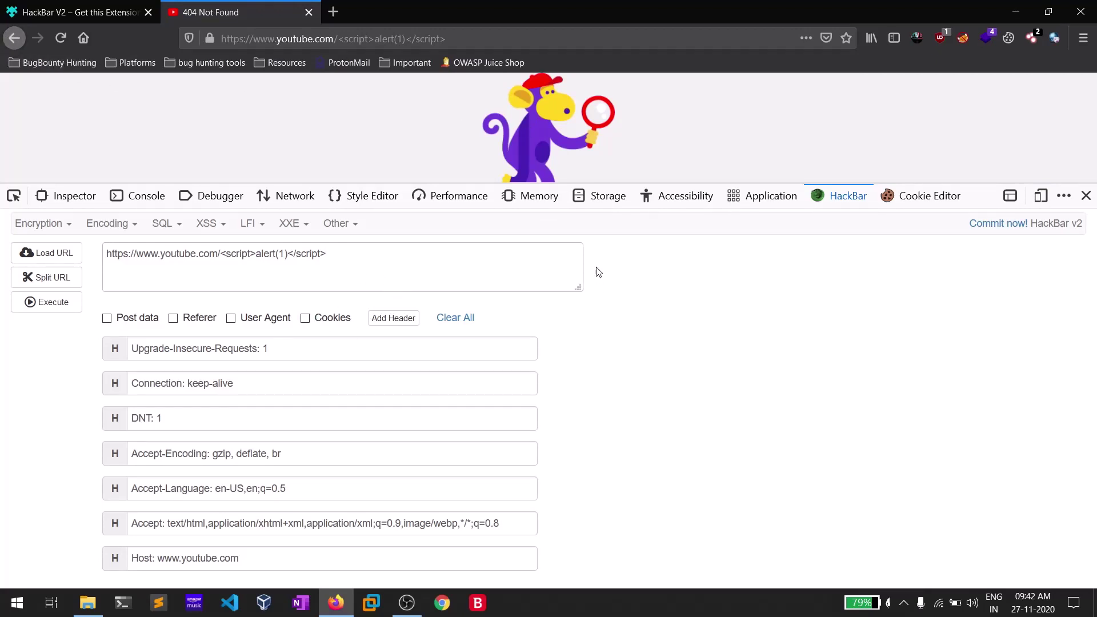
Look through HackBar's LFI payload categories and its Other options.
click(261, 224)
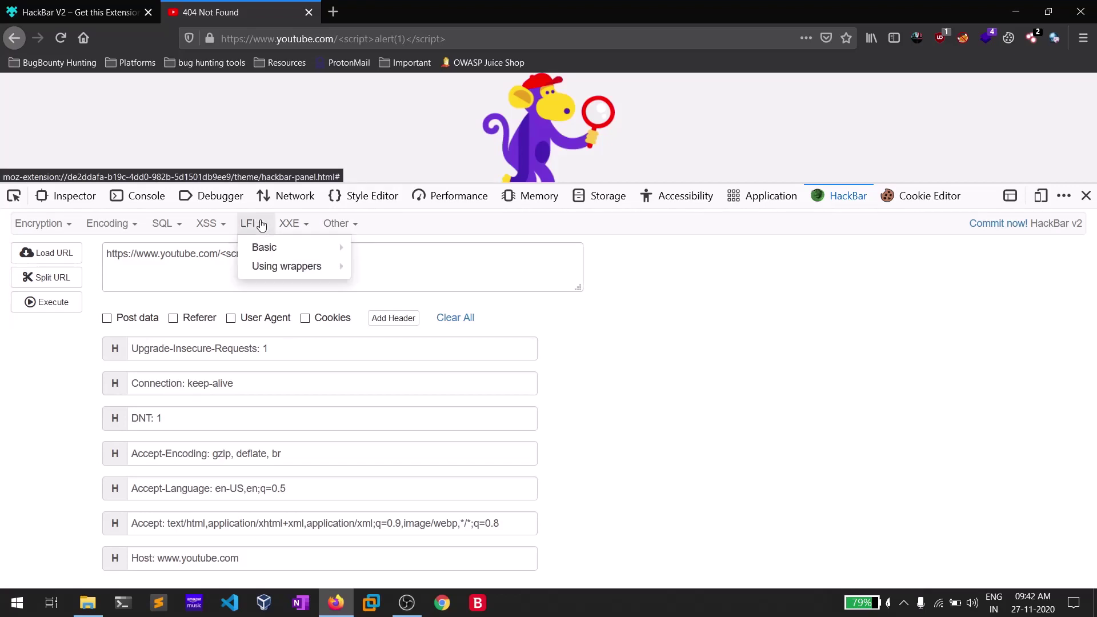
click(355, 228)
click(355, 229)
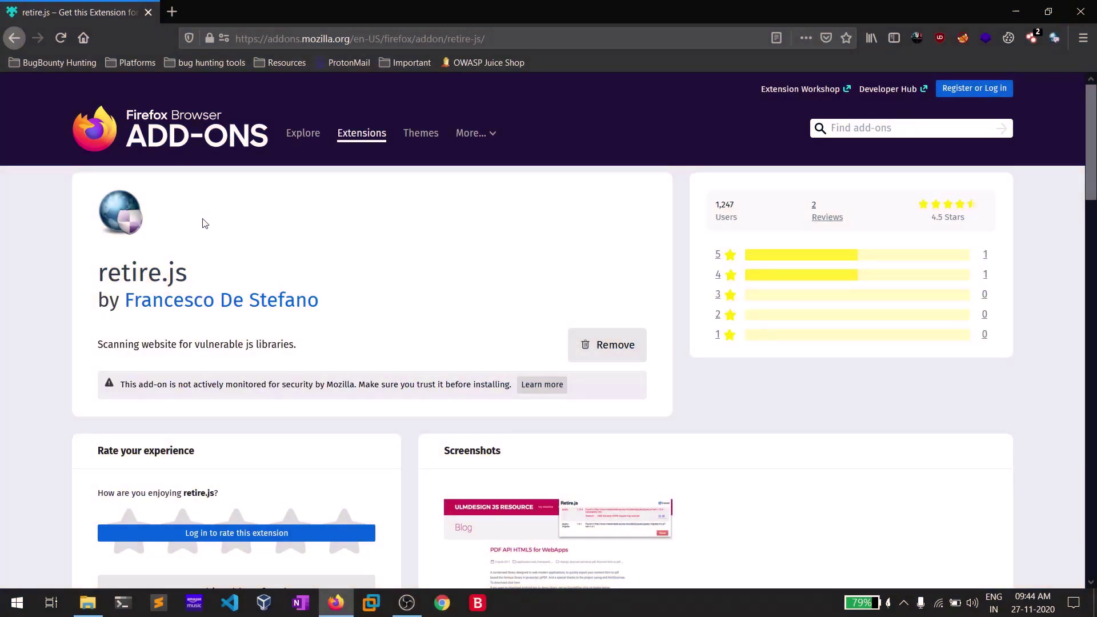
Read the retire.js add-on page, highlighting the part of its description about vulnerable js libraries.
scroll(205, 223, down, 1)
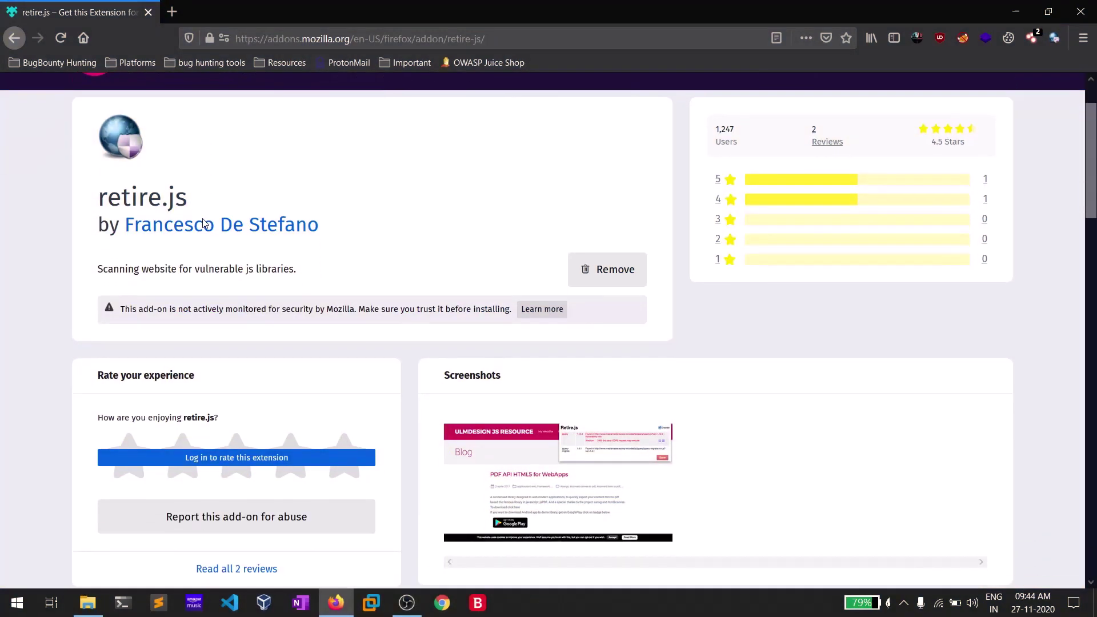
drag(195, 271, 297, 272)
click(347, 274)
Open the highlighted Shodan host page in a new browser tab and display its Retire.js scan report.
click(172, 11)
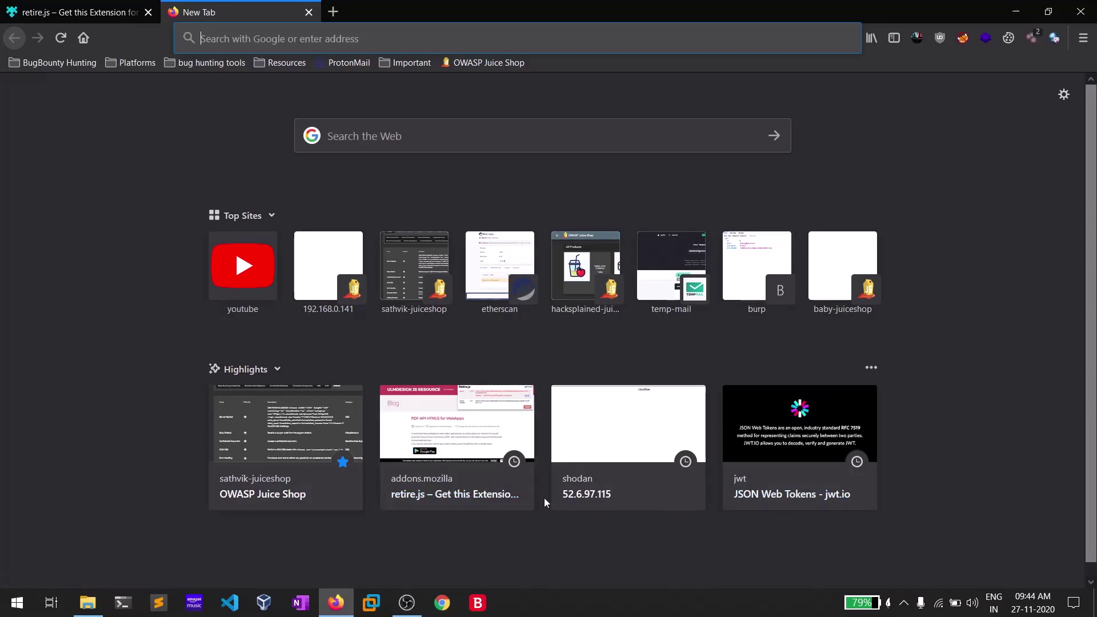
click(574, 477)
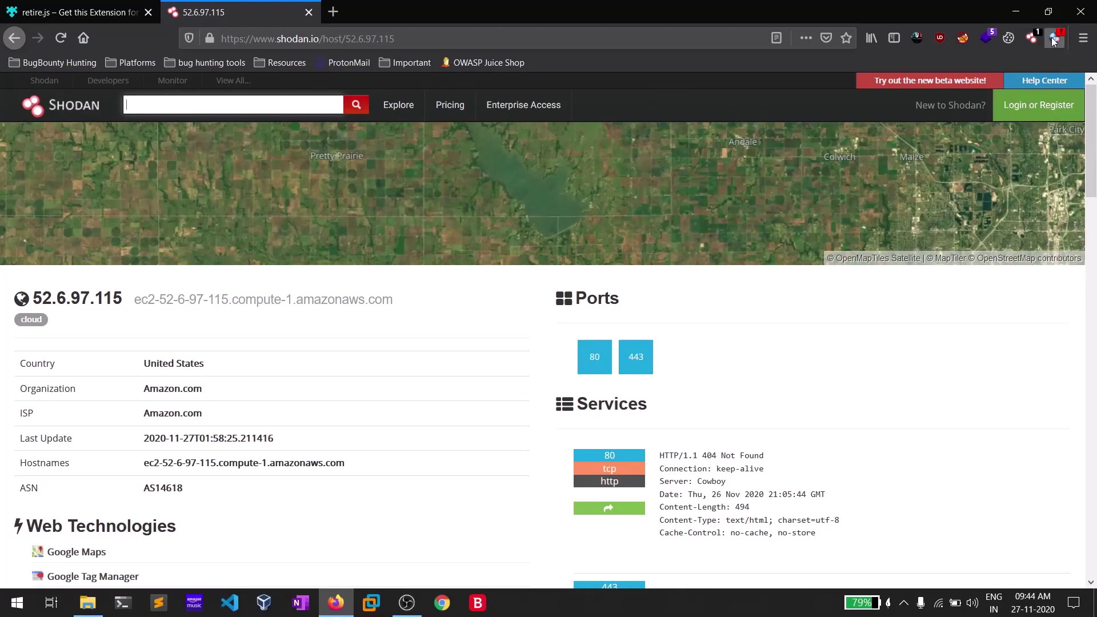
click(1053, 42)
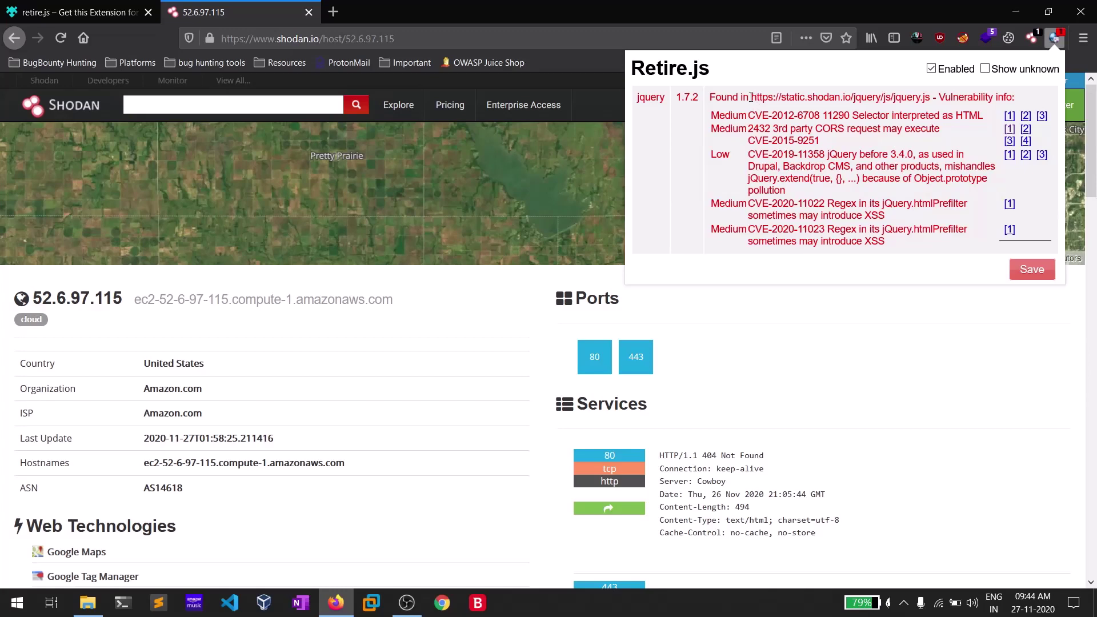
Examine the jquery.js source URL and the CVE-2012-6708 entry in the Retire.js report, and close the report.
drag(752, 98, 933, 101)
click(933, 101)
drag(754, 117, 821, 116)
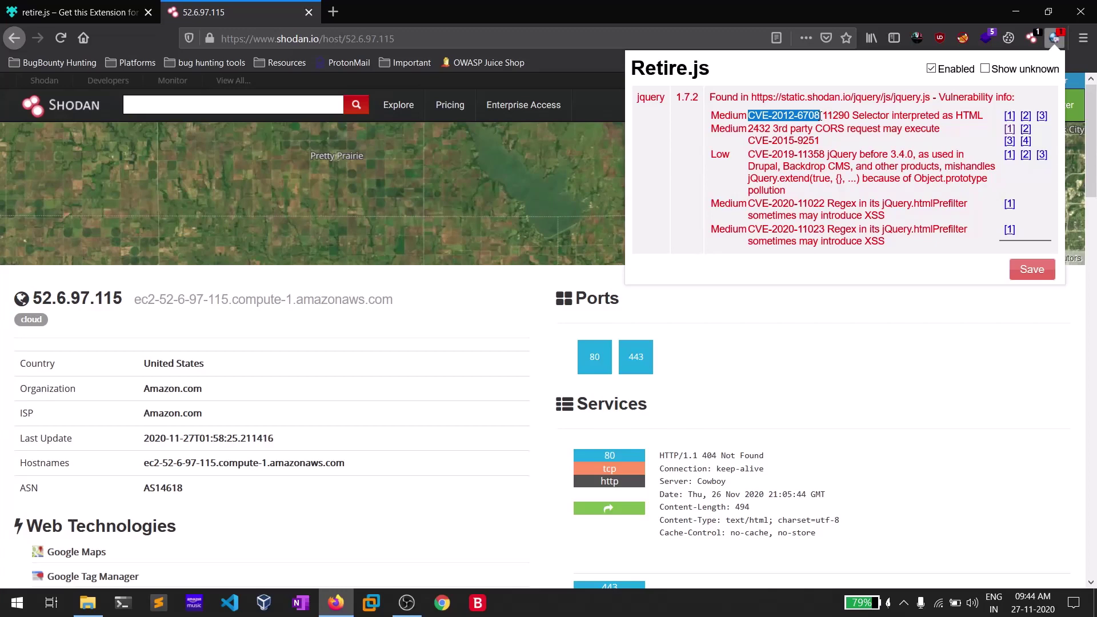
click(812, 115)
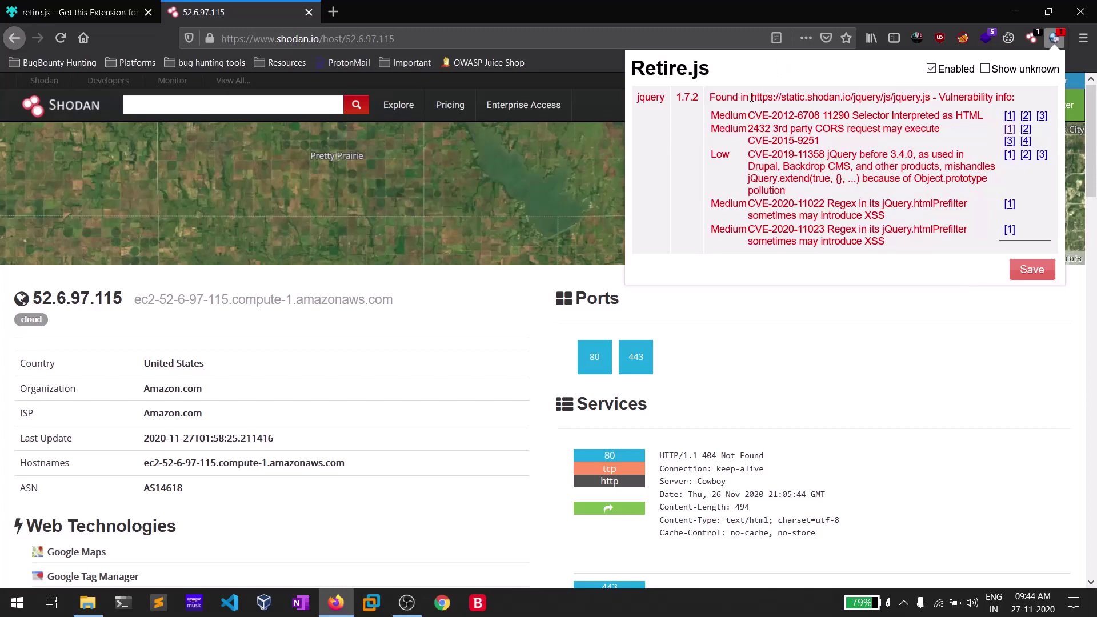
drag(753, 97, 894, 98)
click(930, 96)
key(Escape)
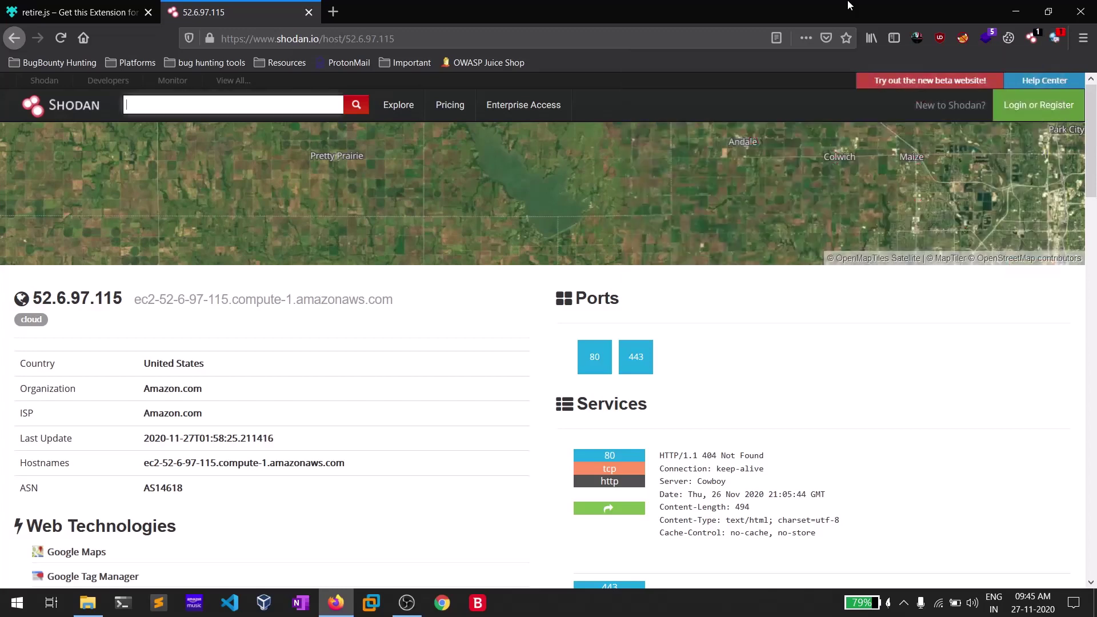